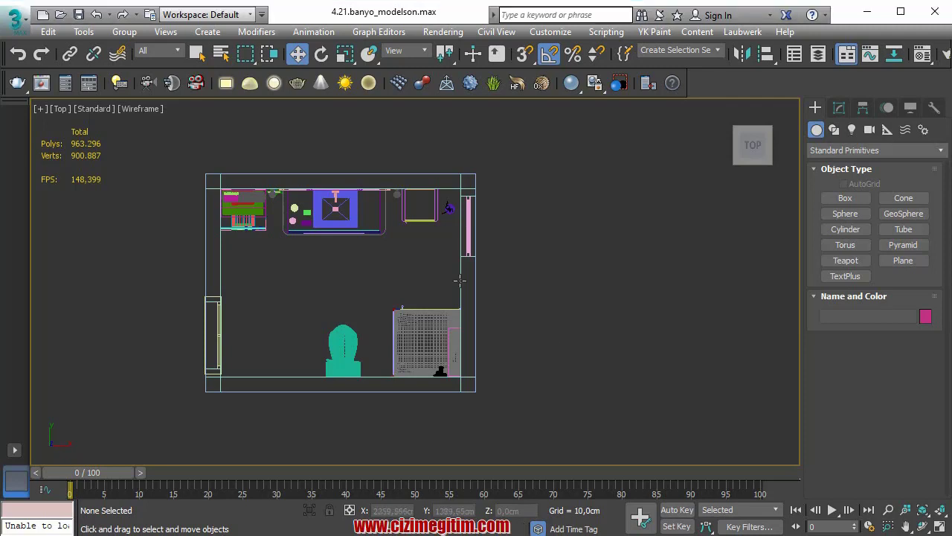
- Shift the bathroom plan in the Top view and list the Physical, Target and Free camera types
mouse_move(492, 274)
middle_mouse_down()
mouse_move(516, 254)
mouse_move(498, 290)
middle_mouse_up()
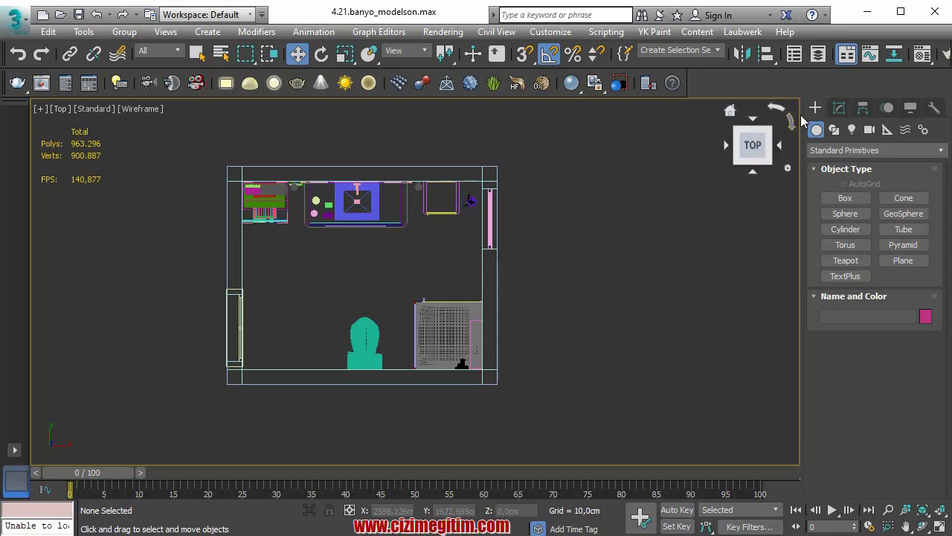
left_click(870, 130)
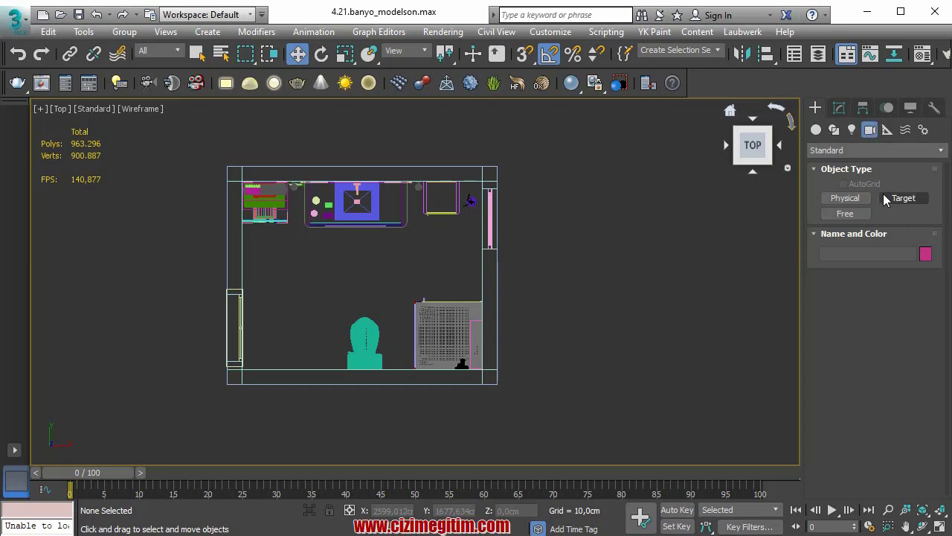
- Create PhysCamera001 by dragging from below the bathroom's lower wall up into the room in the Top view
left_click(845, 198)
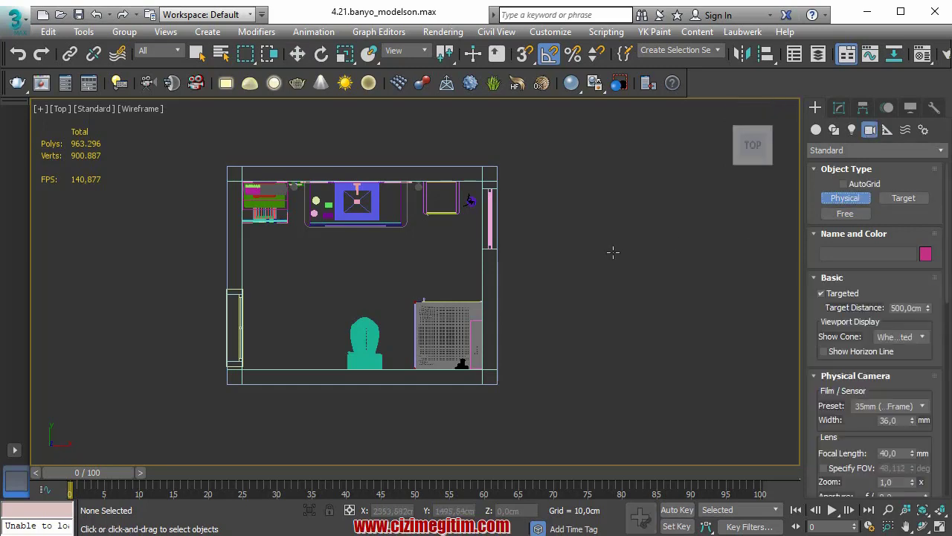
middle_click_drag(245, 395, 345, 321)
scroll(383, 350, "down", 2)
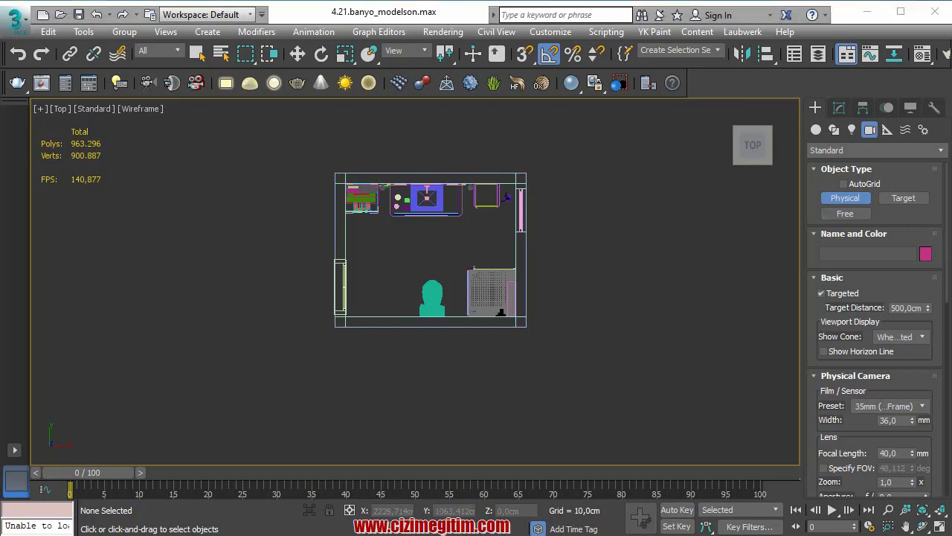
left_click(331, 392)
mouse_move(321, 392)
left_mouse_down()
mouse_move(419, 218)
mouse_move(446, 140)
mouse_move(444, 162)
left_mouse_up()
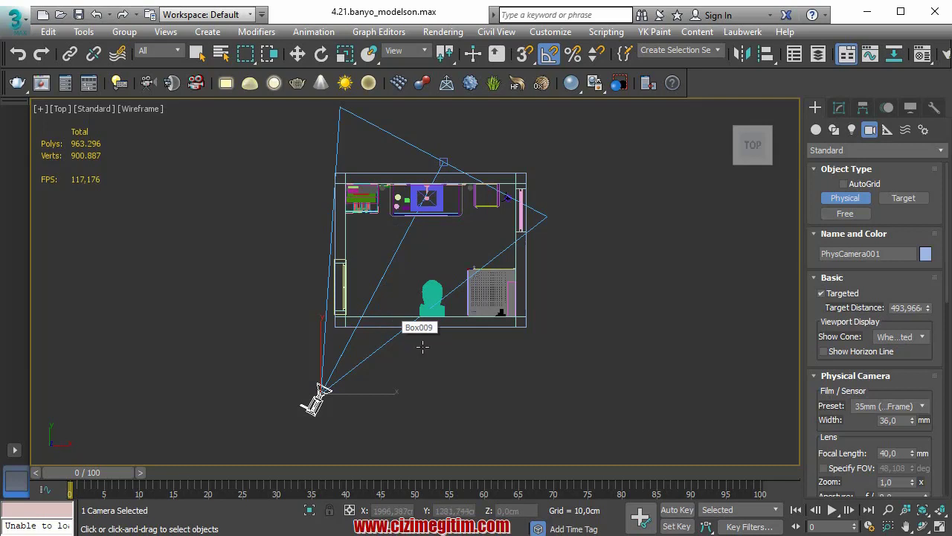
middle_click_drag(414, 325, 477, 339)
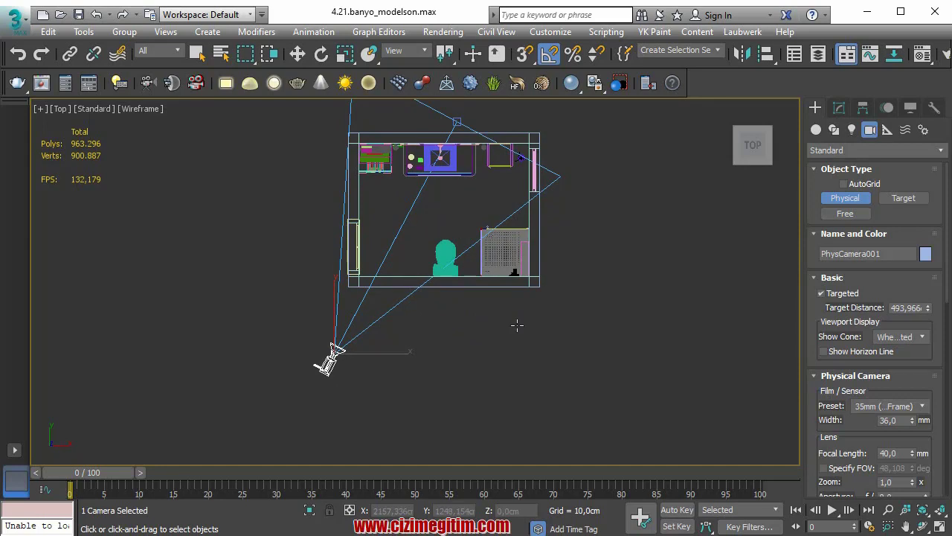
key("w")
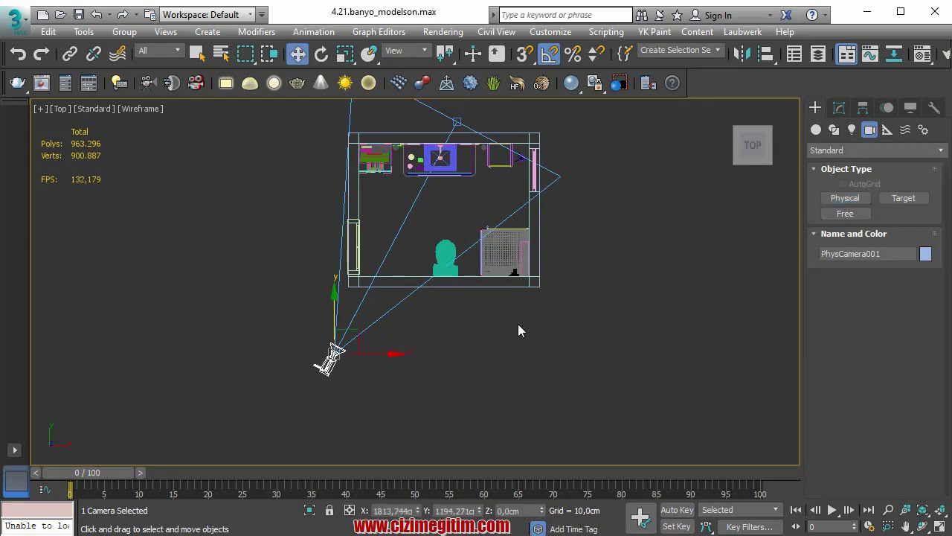
- In the Left view, zoom in on the bathroom and move PhysCamera001 up along Y
key("l")
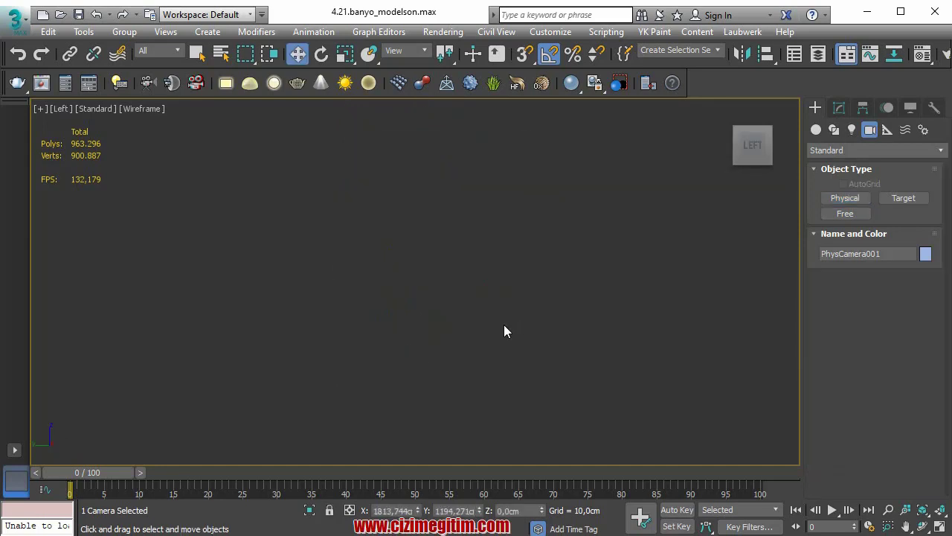
key("z")
middle_click_drag(504, 331, 540, 357)
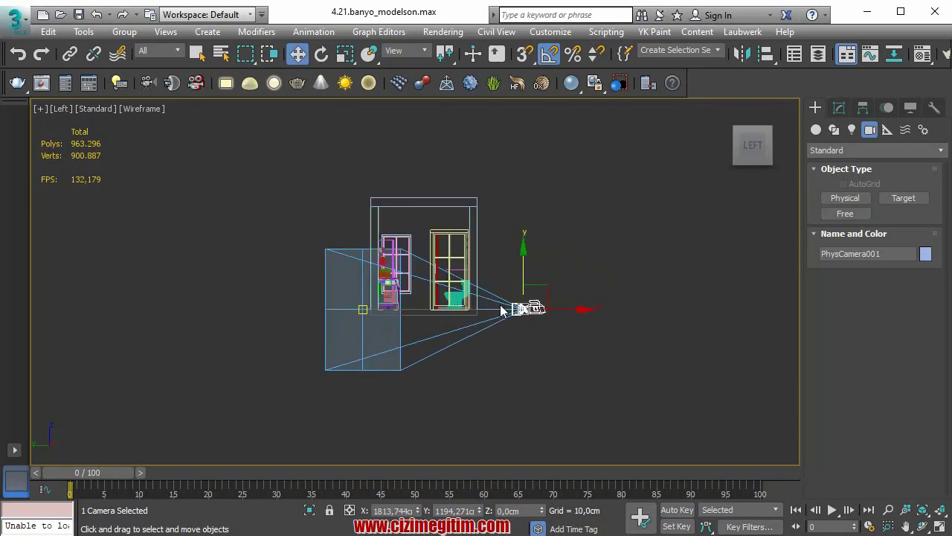
scroll(510, 308, "up", 3)
mouse_move(510, 334)
left_mouse_down()
mouse_move(512, 296)
mouse_move(508, 336)
left_mouse_up()
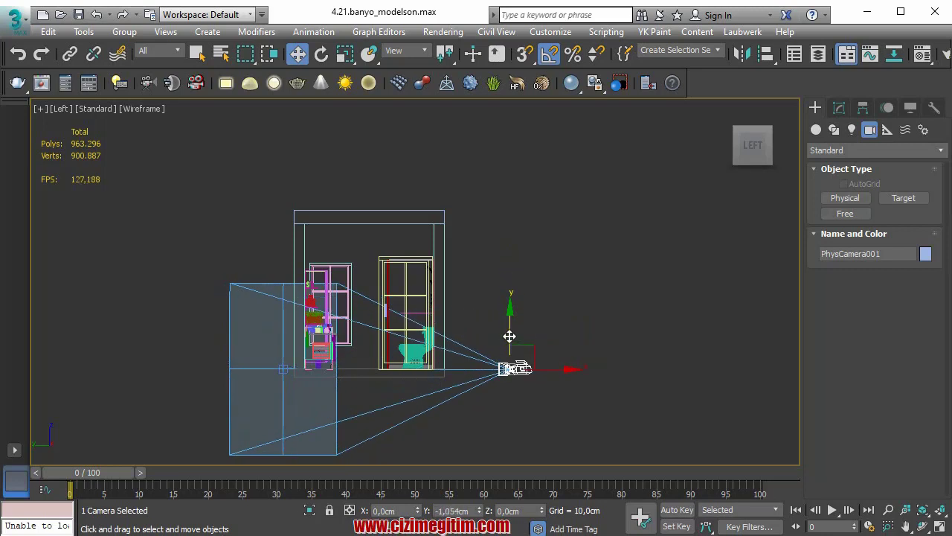
left_click_drag(509, 336, 509, 263)
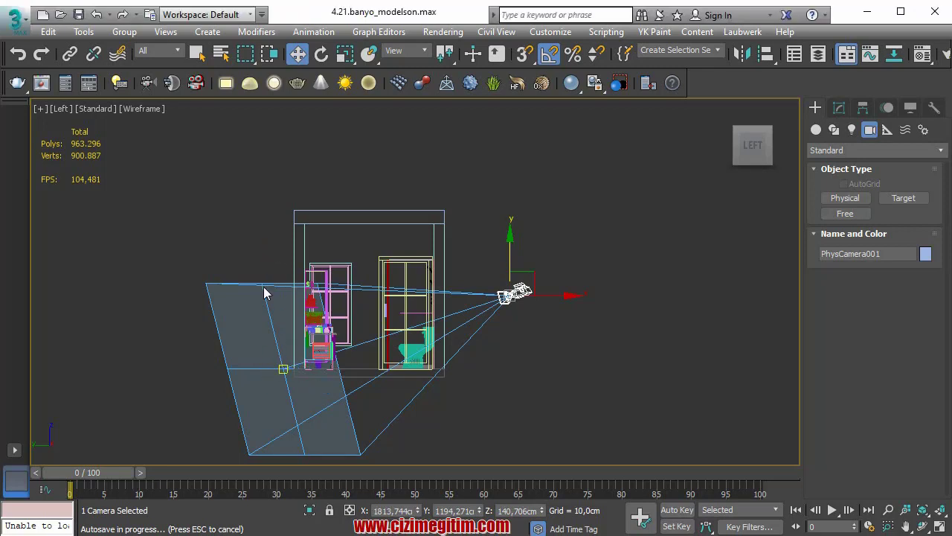
- Raise PhysCamera001.Target to about 127.8 cm so the camera looks level
left_click(271, 336)
left_click(281, 368)
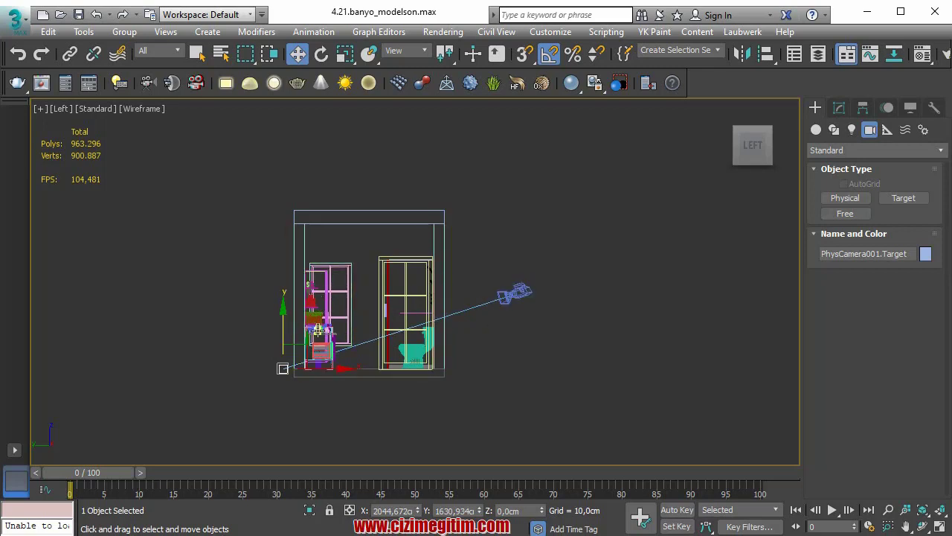
left_click_drag(281, 323, 282, 258)
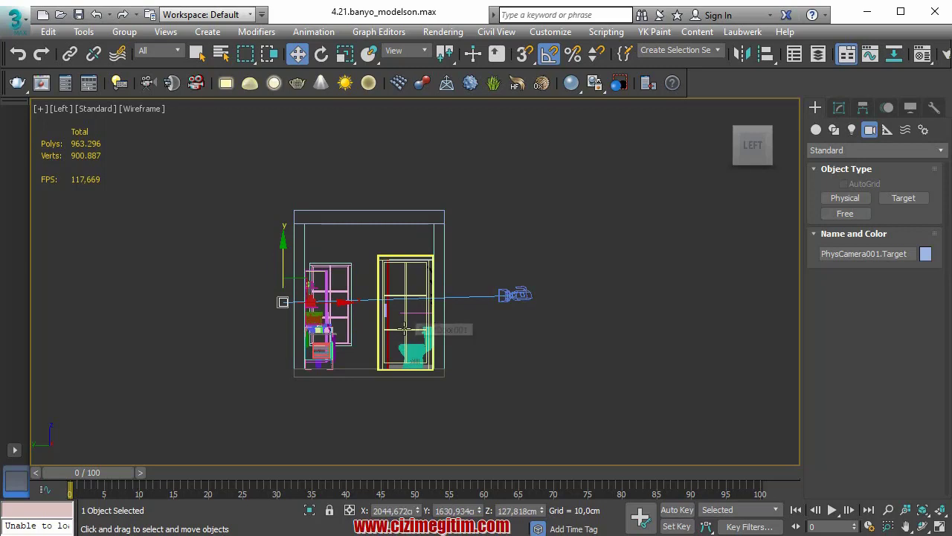
- Look through PhysCamera001 with shaded faces, showing the nearby wall blocking the interior
key("c")
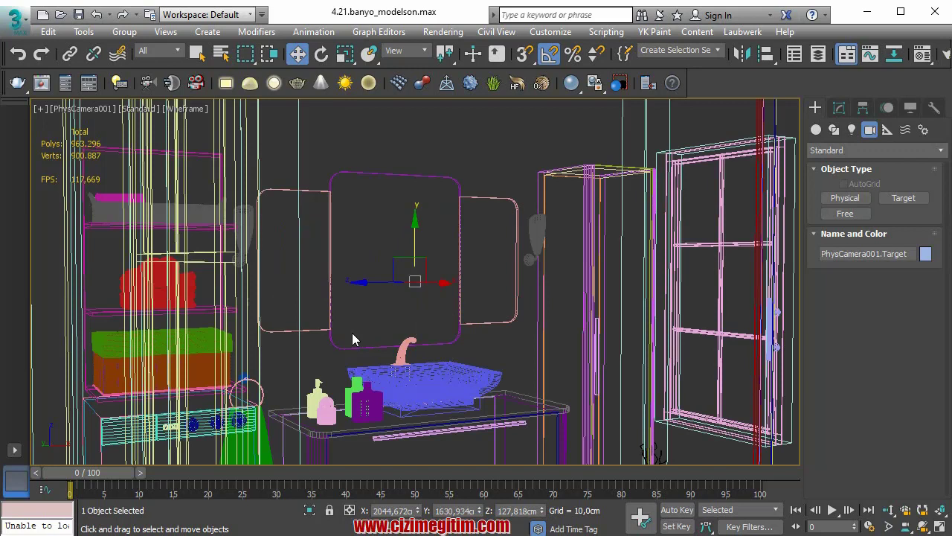
key("F3")
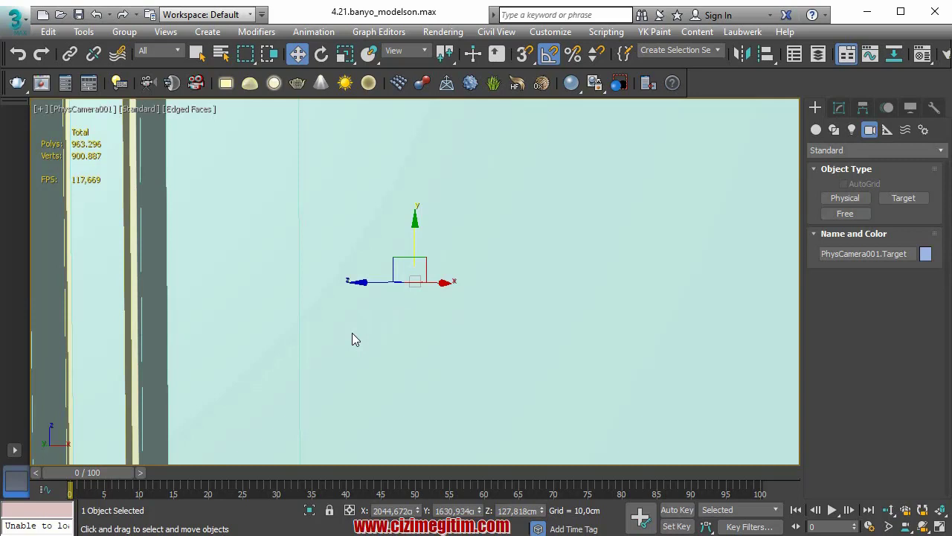
left_click(270, 333)
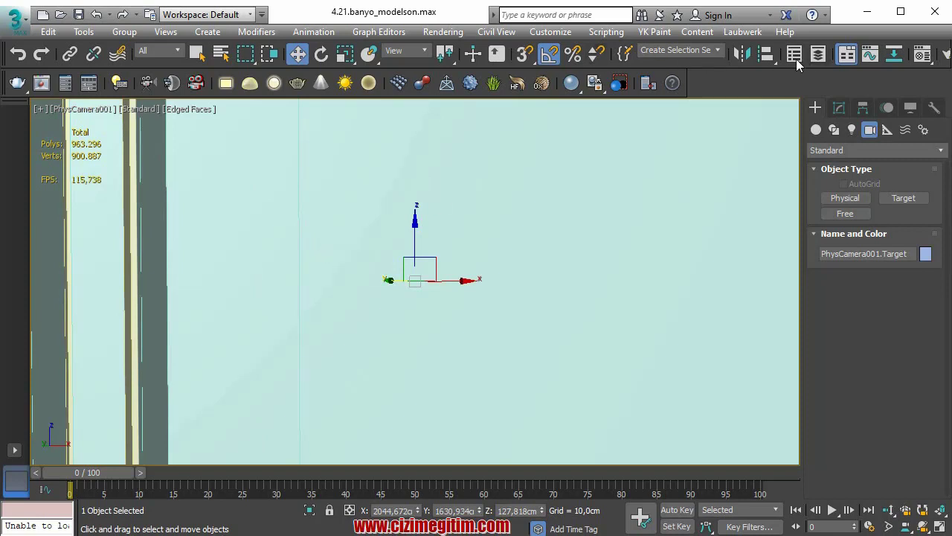
- Show and dismiss the Scene Explorer, then bring up the PhysCamera001 viewport label menu
left_click(825, 56)
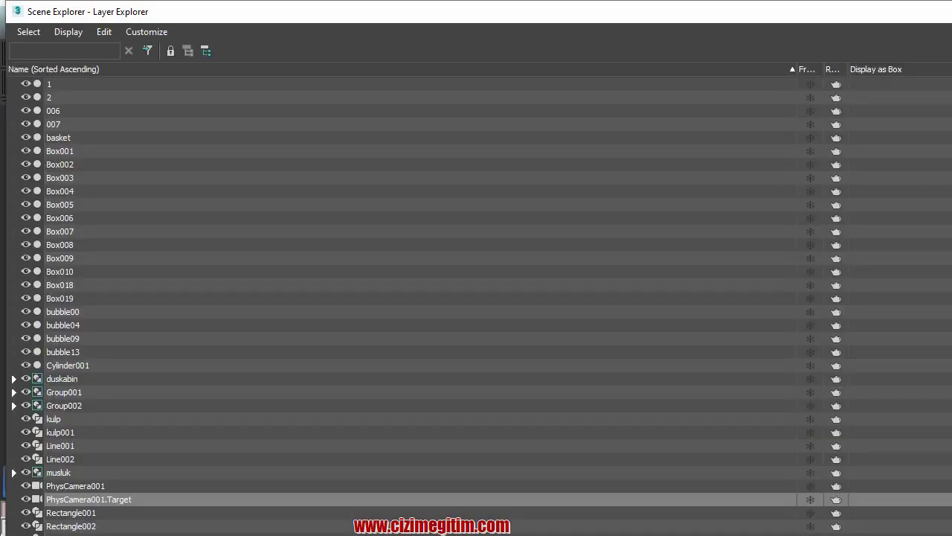
left_click(910, 22)
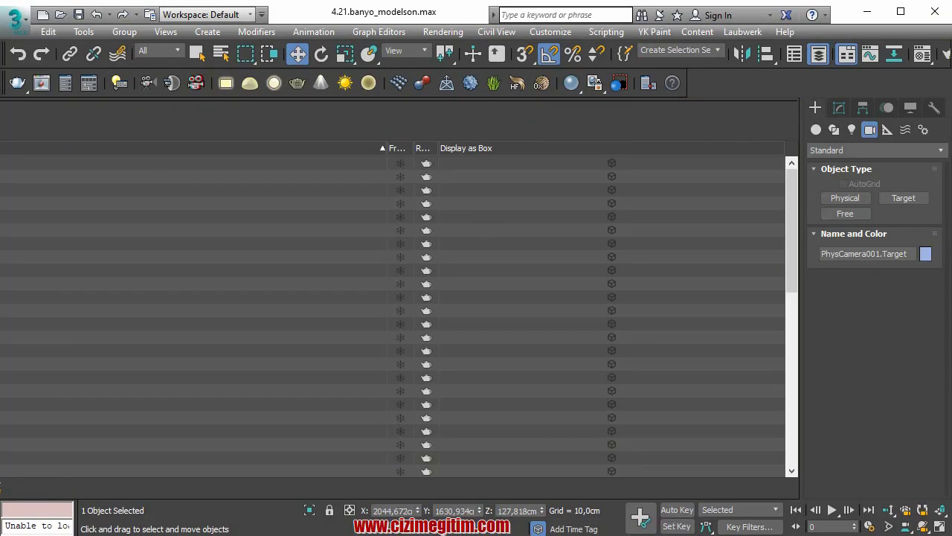
left_click(819, 53)
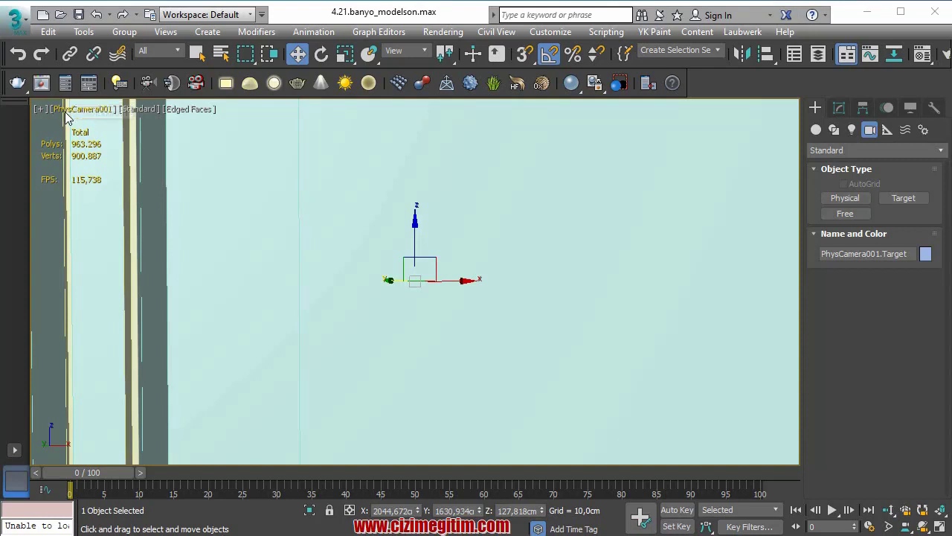
left_click(67, 111)
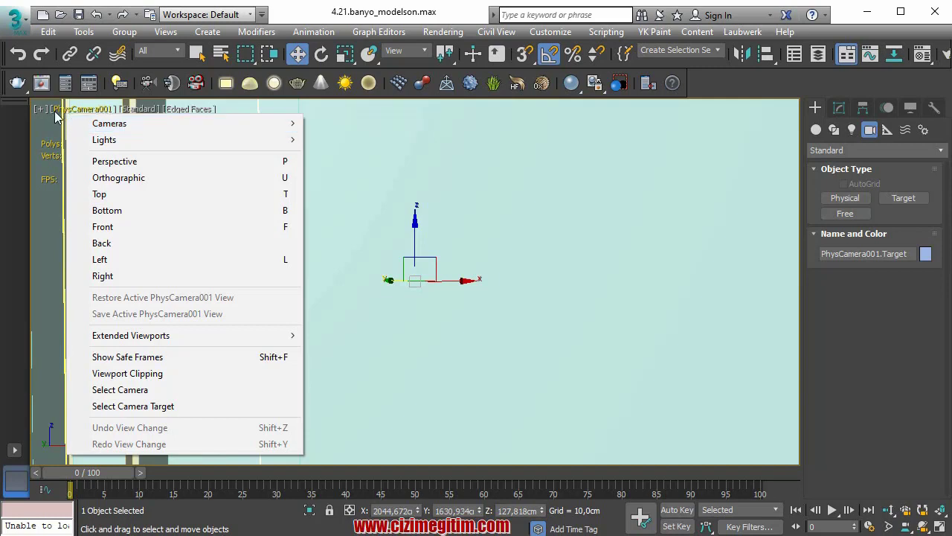
- Select PhysCamera001 and scroll its Modify parameters (40 mm, 6,0 EV) down to Miscellaneous
left_click(147, 389)
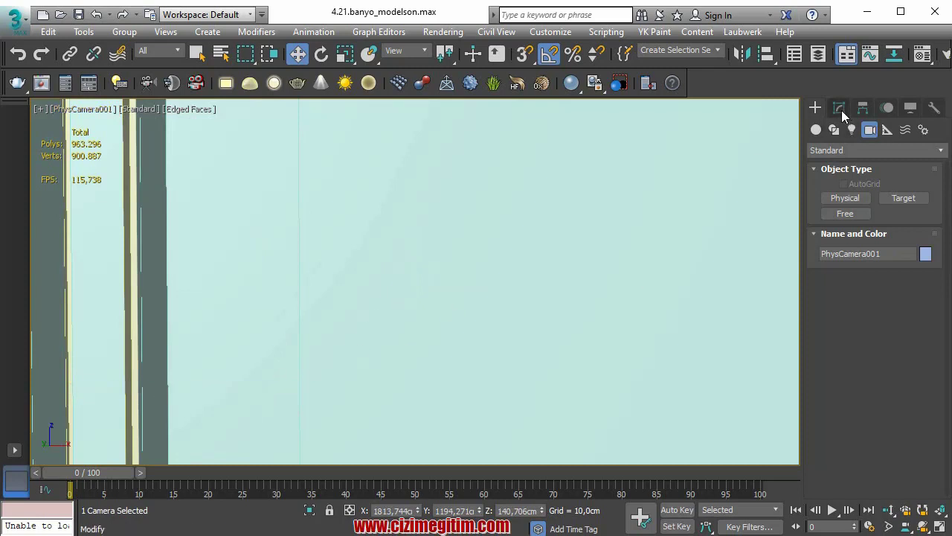
left_click(841, 110)
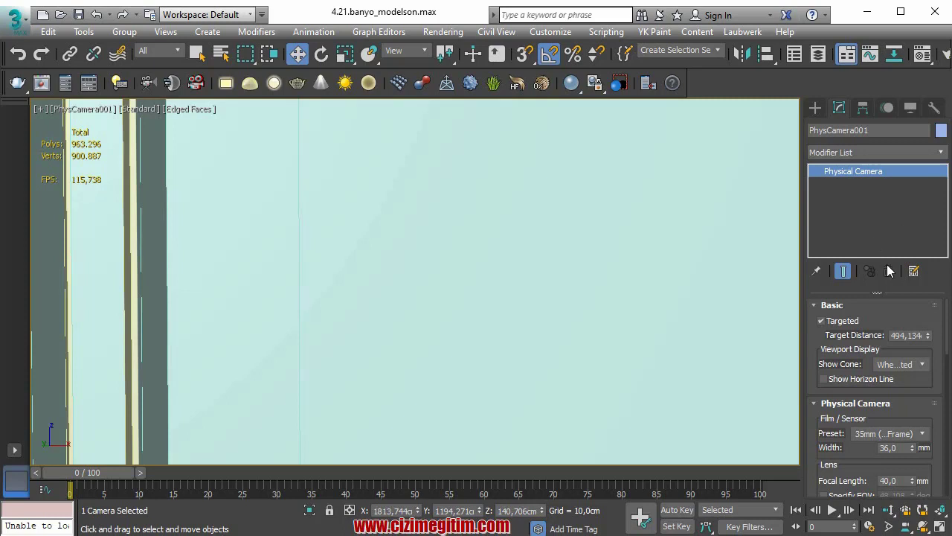
left_click_drag(826, 429, 816, 151)
left_click_drag(808, 392, 828, 190)
scroll(828, 190, "down", 2)
scroll(830, 185, "down", 1)
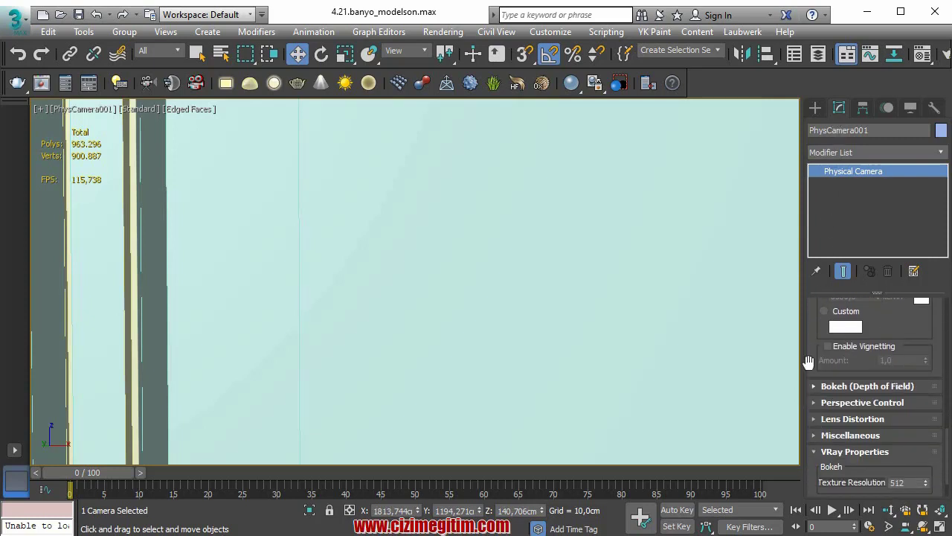
scroll(810, 302, "down", 2)
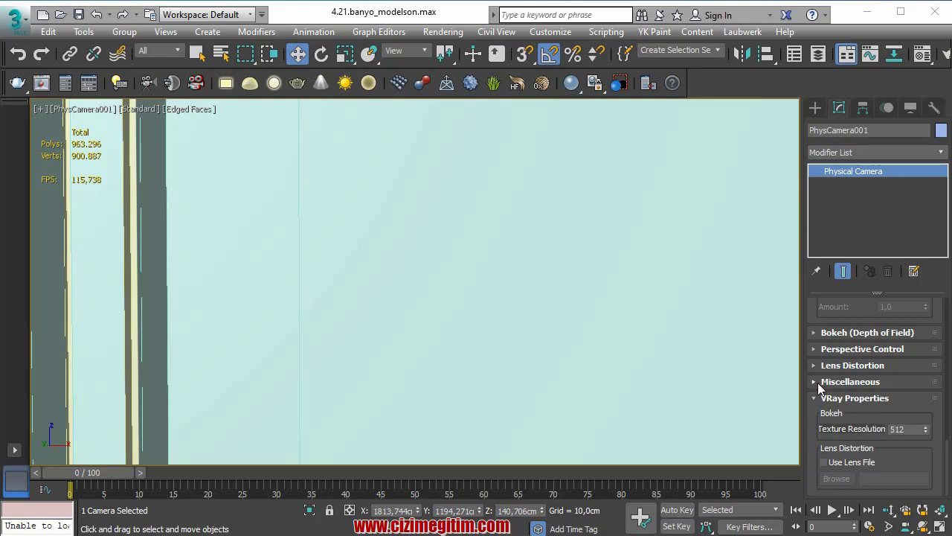
- Enable clipping planes, set Near to 500 cm, then lower it to reveal the sink
left_click(818, 382)
scroll(813, 352, "down", 2)
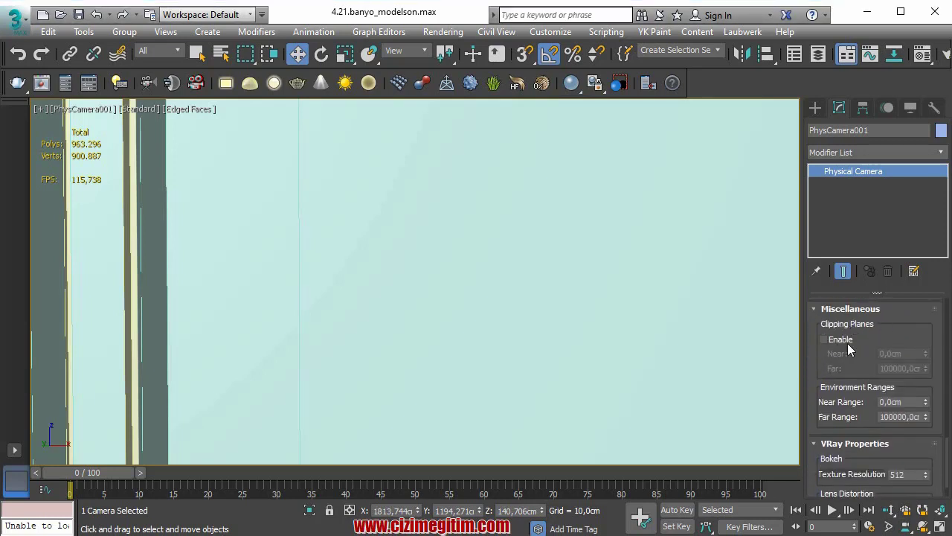
left_click(824, 339)
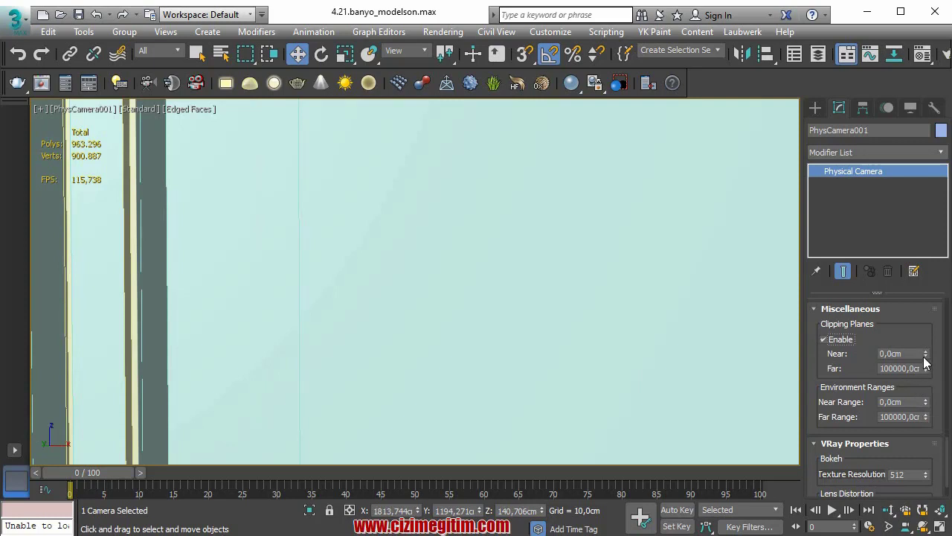
mouse_move(925, 354)
left_mouse_down()
mouse_move(887, 151)
mouse_move(902, 354)
left_mouse_up()
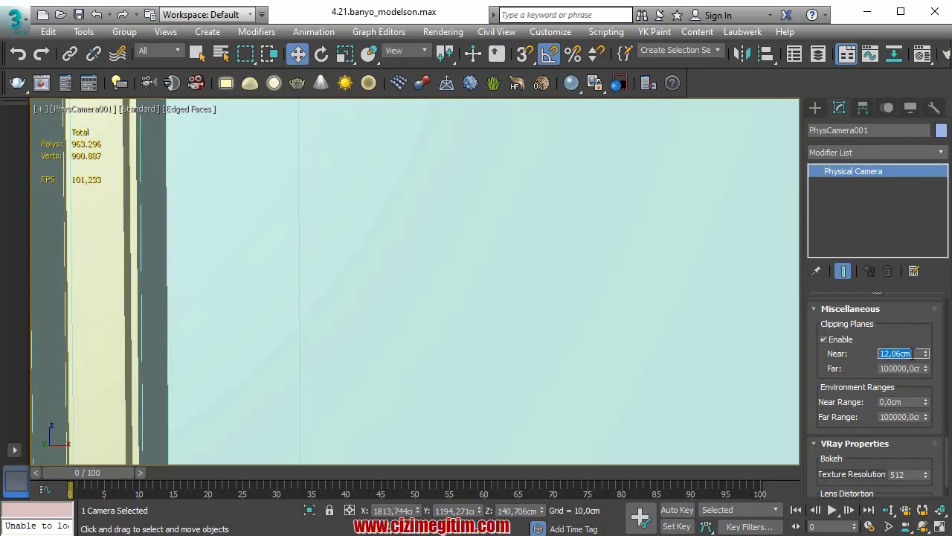
type("500")
key("Return")
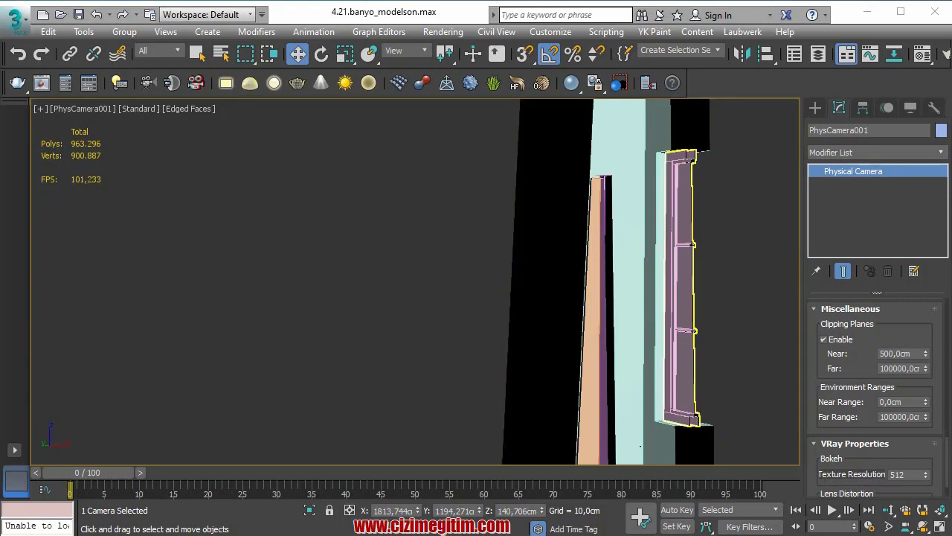
left_click_drag(927, 357, 929, 372)
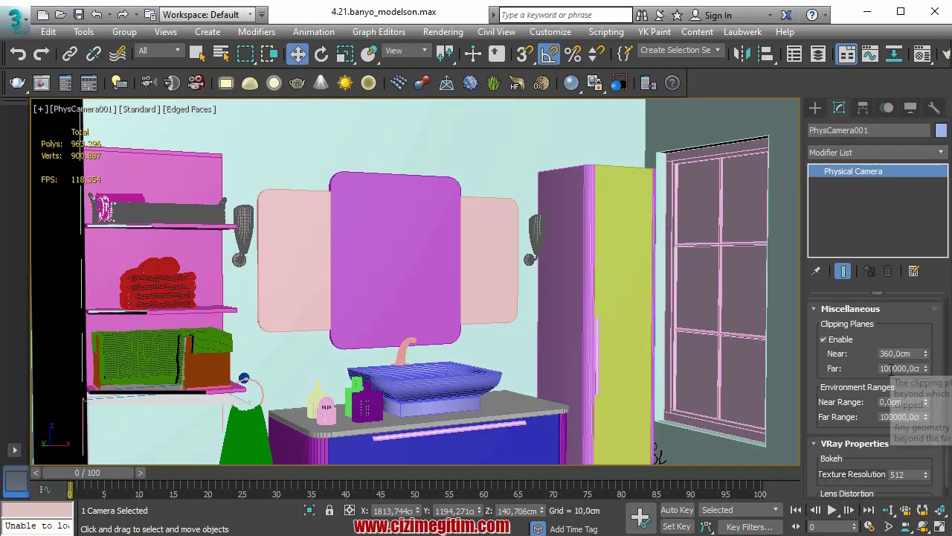
- Set Far clipping to 200000 cm and fine-tune Near to about 345.6 cm
left_click(896, 370)
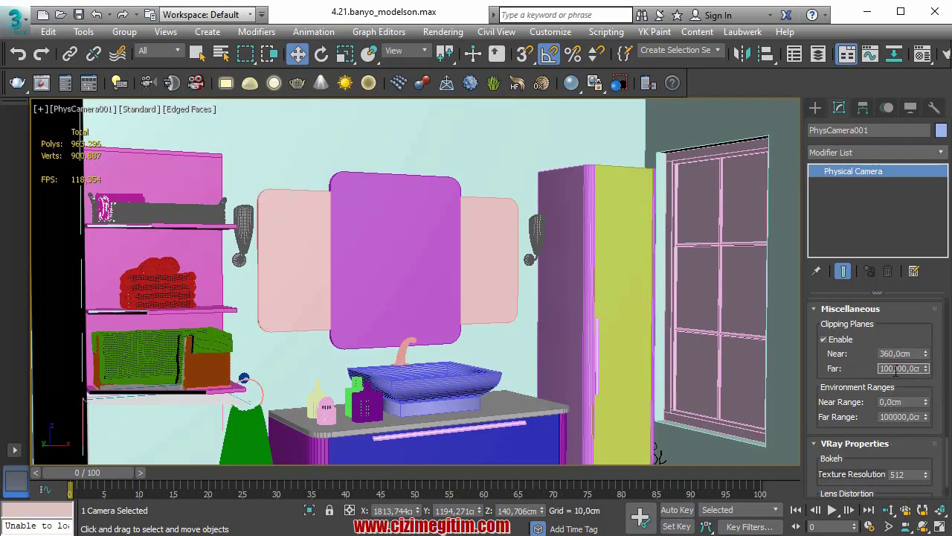
double_click(883, 370)
type("2")
key("Return")
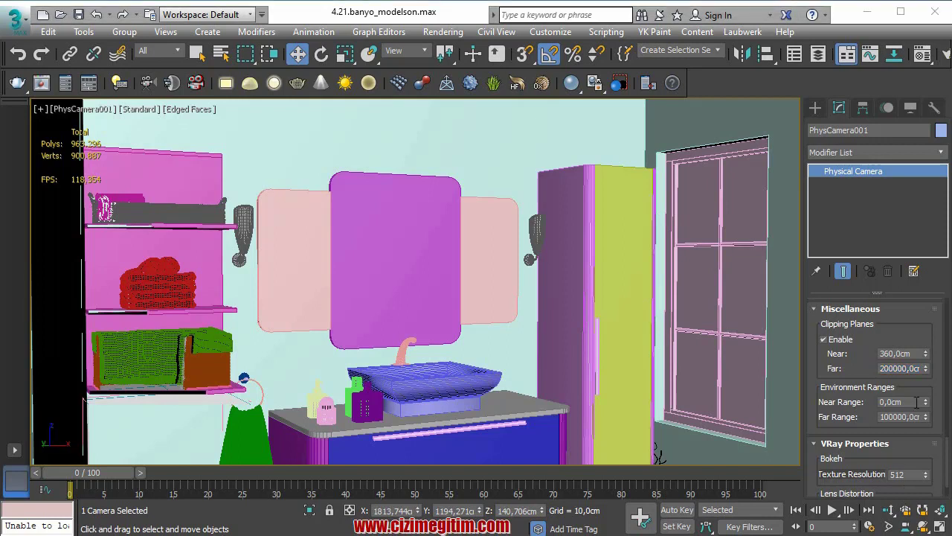
mouse_move(924, 359)
left_mouse_down()
mouse_move(927, 375)
mouse_move(929, 356)
left_mouse_up()
- Switch to a single full-size Top viewport zoomed to fit the whole bathroom
right_click(928, 356)
left_click(16, 451)
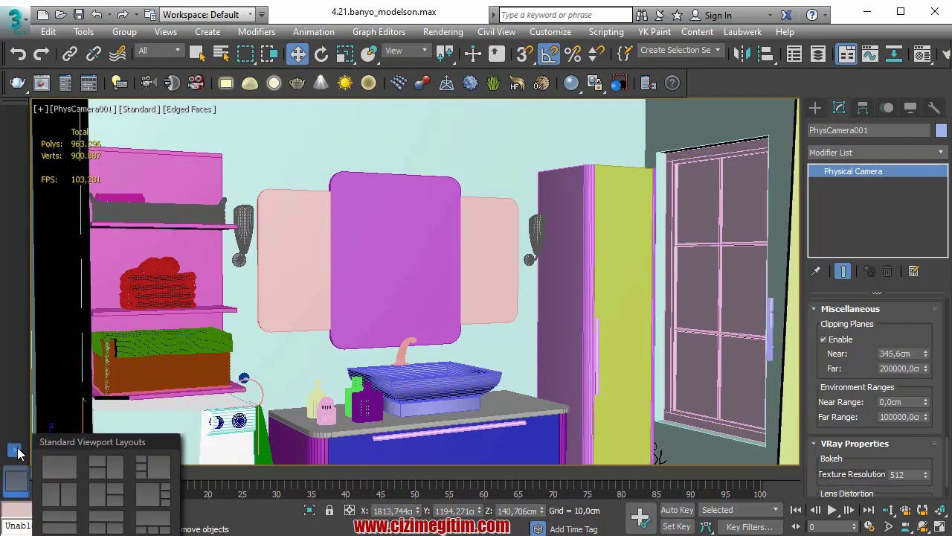
left_click(58, 467)
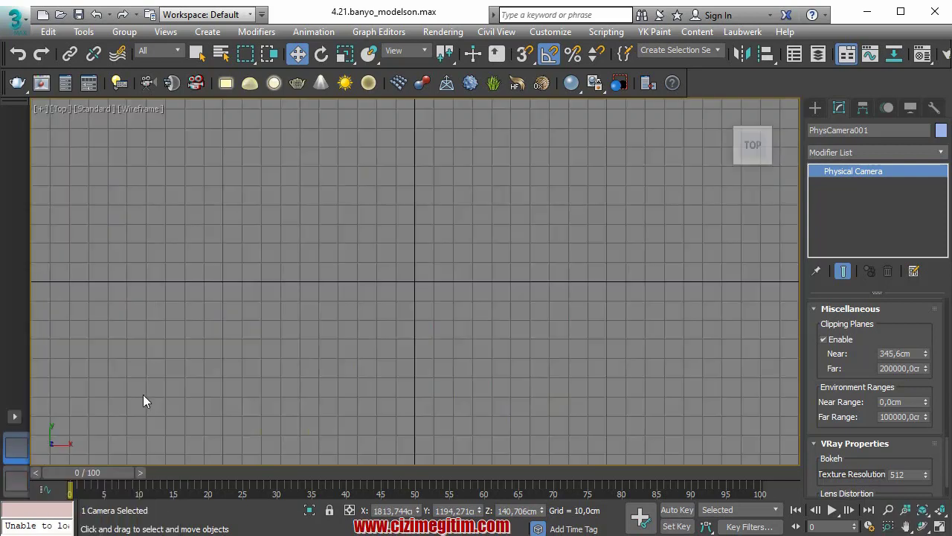
left_click(276, 360)
key("t")
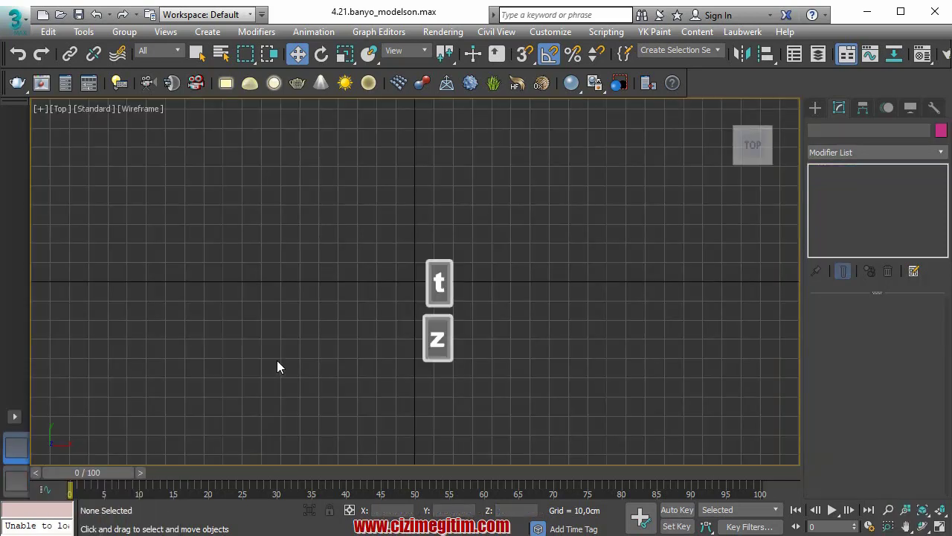
key("z")
middle_click_drag(324, 340, 344, 313)
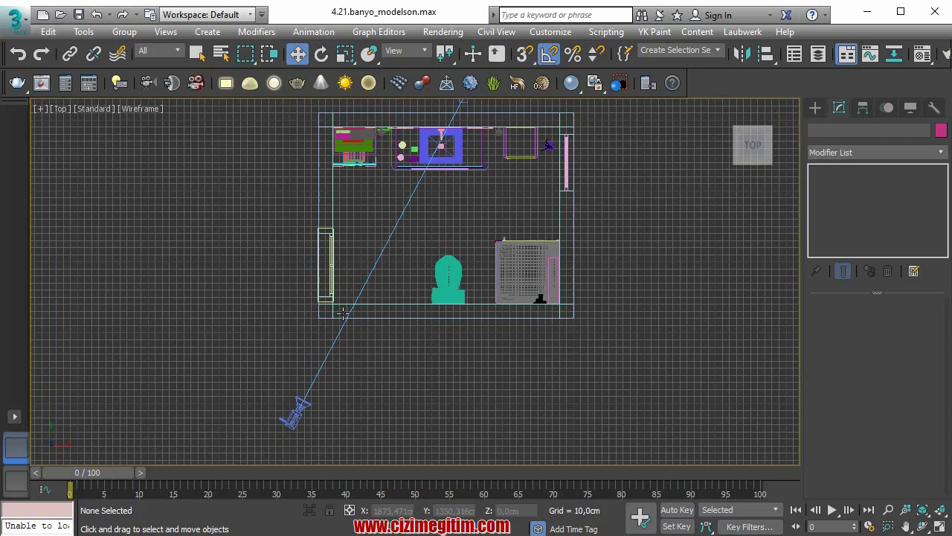
- Move PhysCamera001.Target up past the sink wall to re-aim the camera
left_click(305, 405)
middle_click_drag(382, 345, 365, 373)
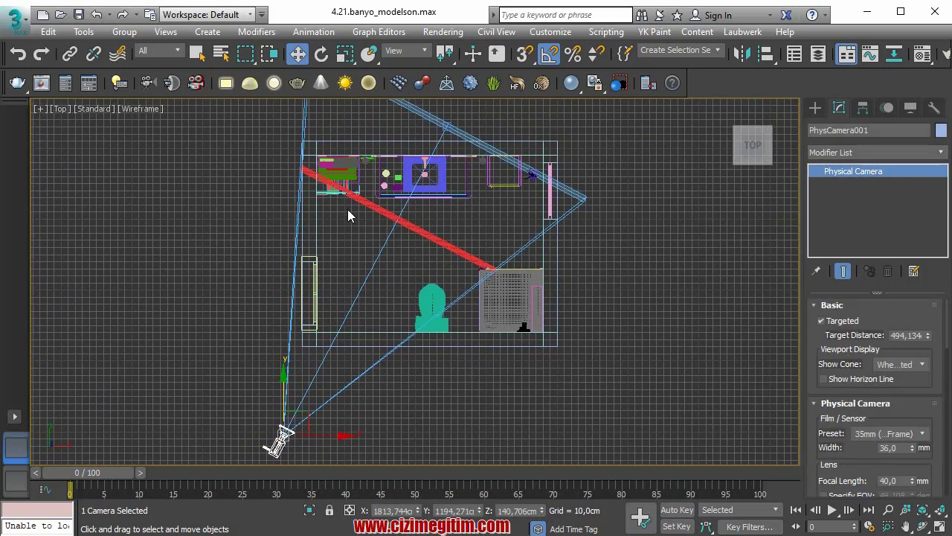
middle_click_drag(345, 240, 340, 266)
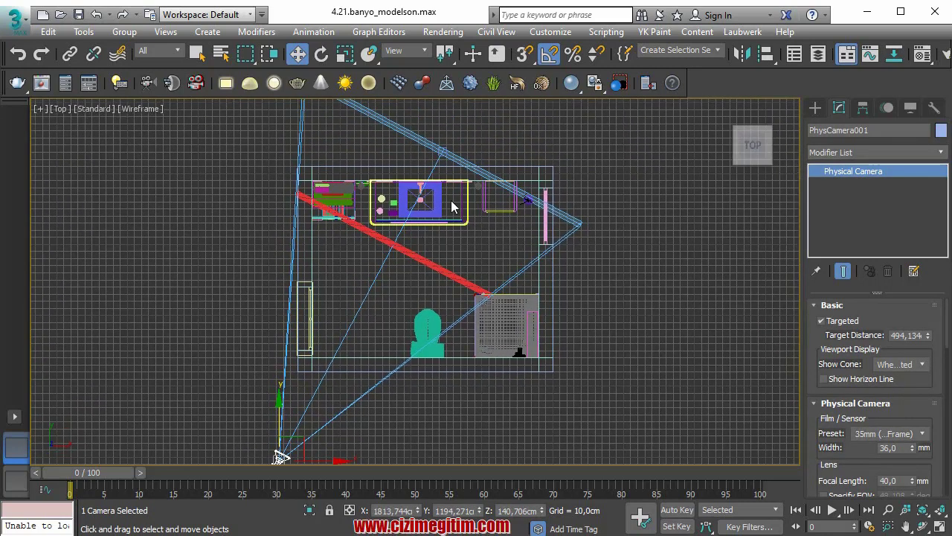
middle_click_drag(559, 238, 561, 253)
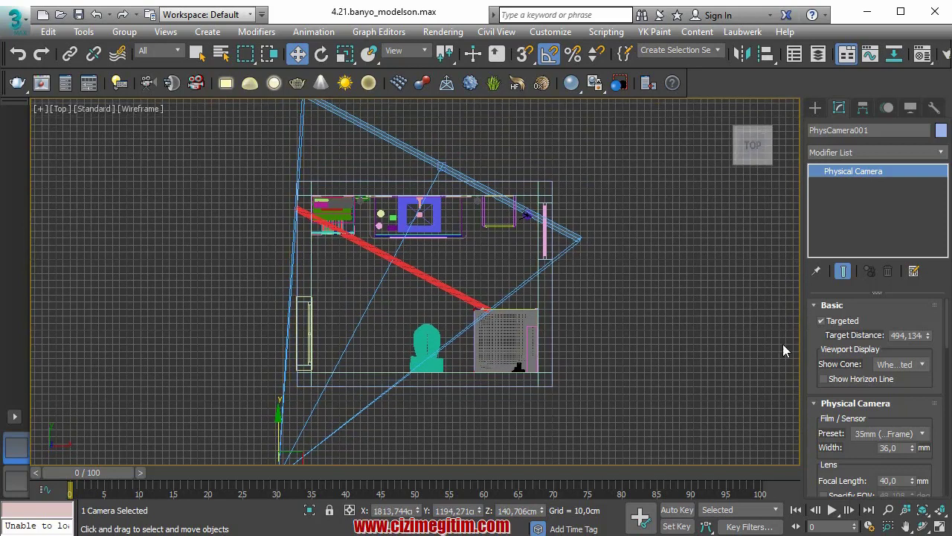
left_click(442, 167)
left_click_drag(452, 146, 449, 122)
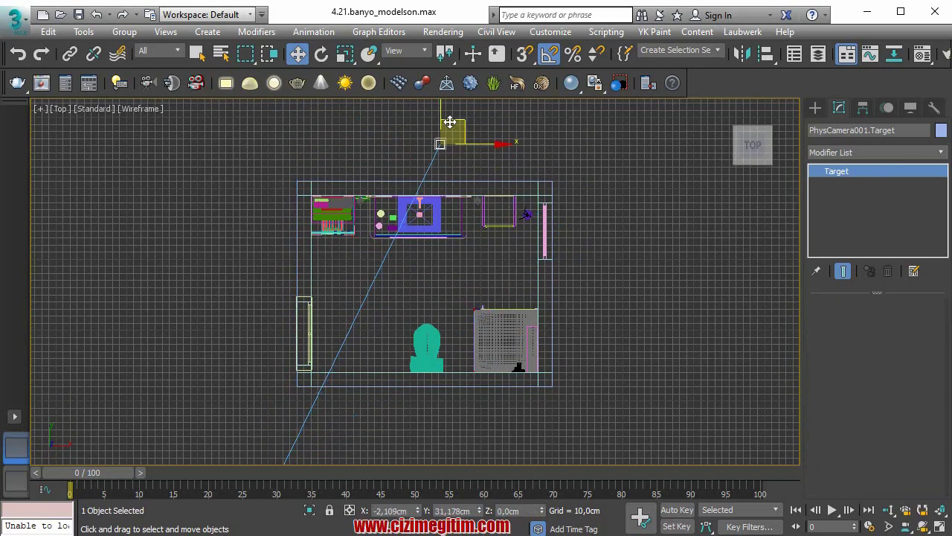
scroll(340, 319, "down", 3)
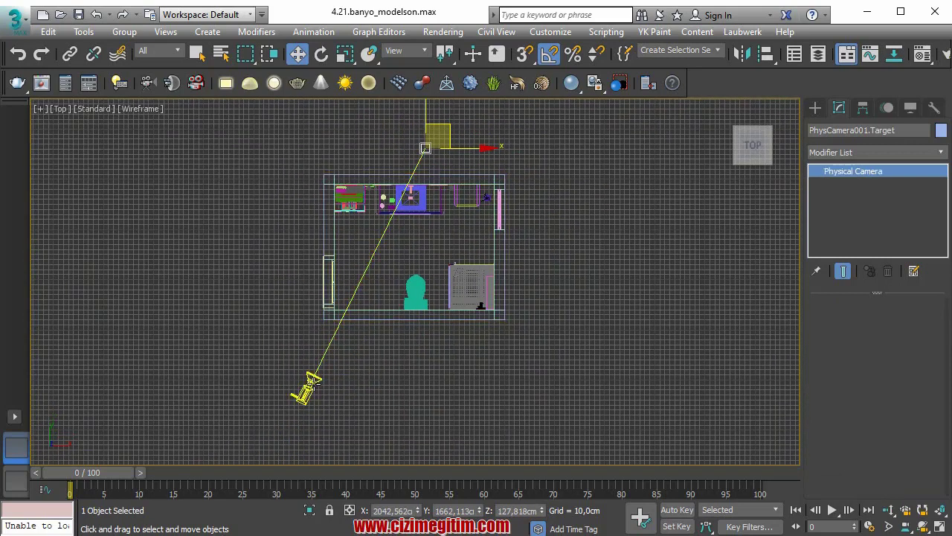
- Move the camera body right and slightly down so its cone covers the sink wall
left_click(306, 386)
middle_click_drag(363, 303, 365, 327)
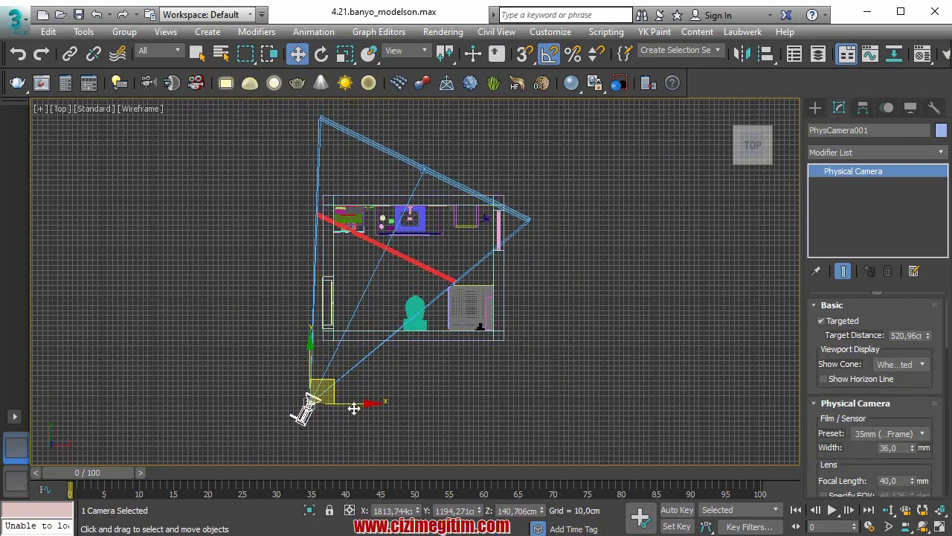
left_click_drag(354, 402, 380, 395)
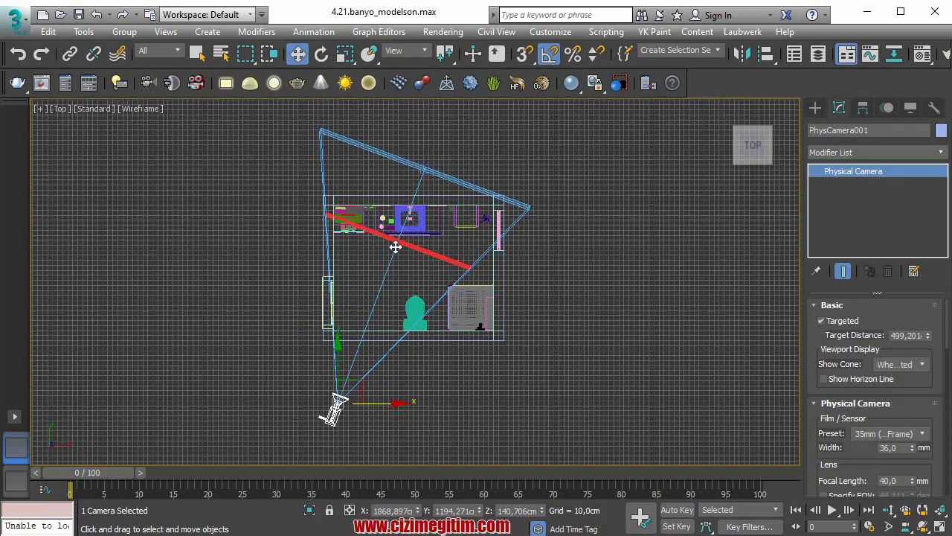
left_click_drag(336, 363, 338, 370)
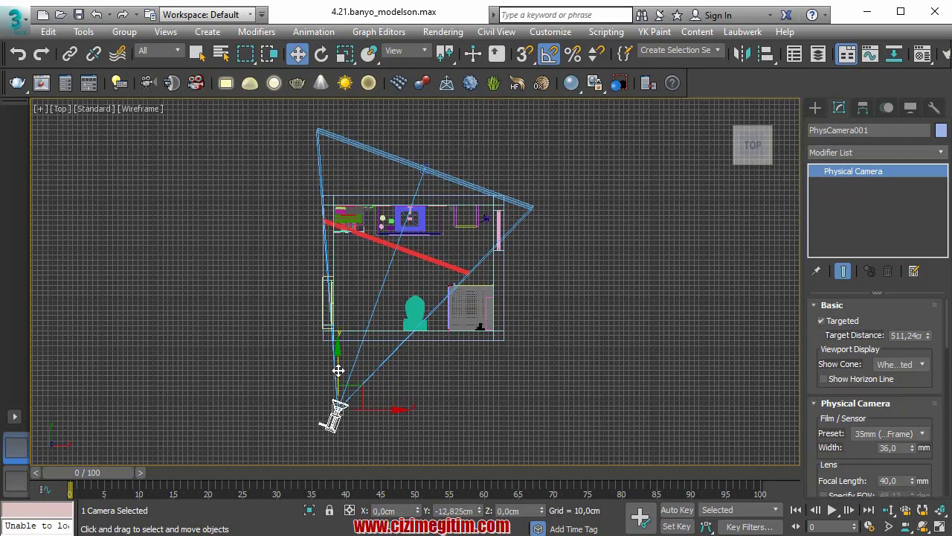
left_click_drag(817, 403, 812, 370)
- Lower the Near clipping distance to about 321.4 cm
mouse_move(812, 448)
left_mouse_down()
mouse_move(823, 377)
mouse_move(818, 260)
left_mouse_up()
left_click_drag(818, 463, 819, 420)
left_click(824, 424)
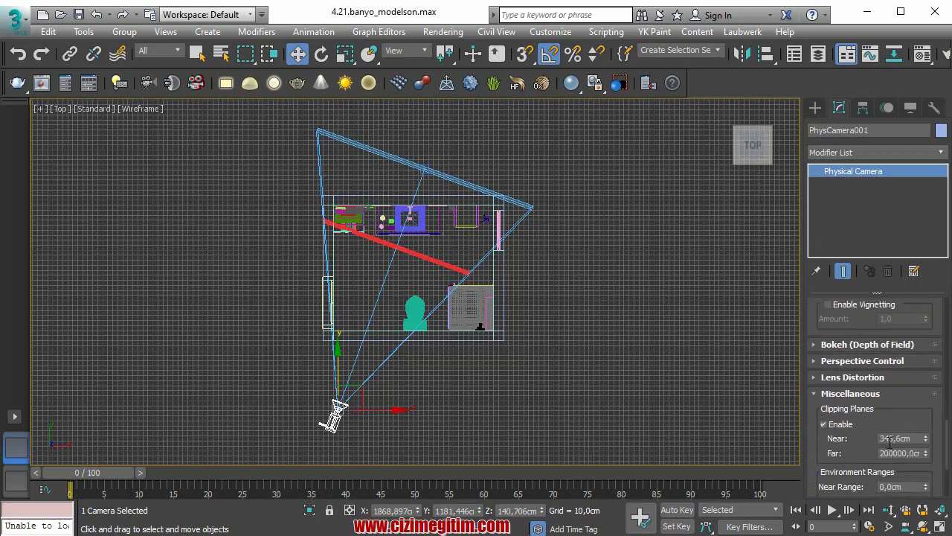
left_click_drag(926, 439, 926, 439)
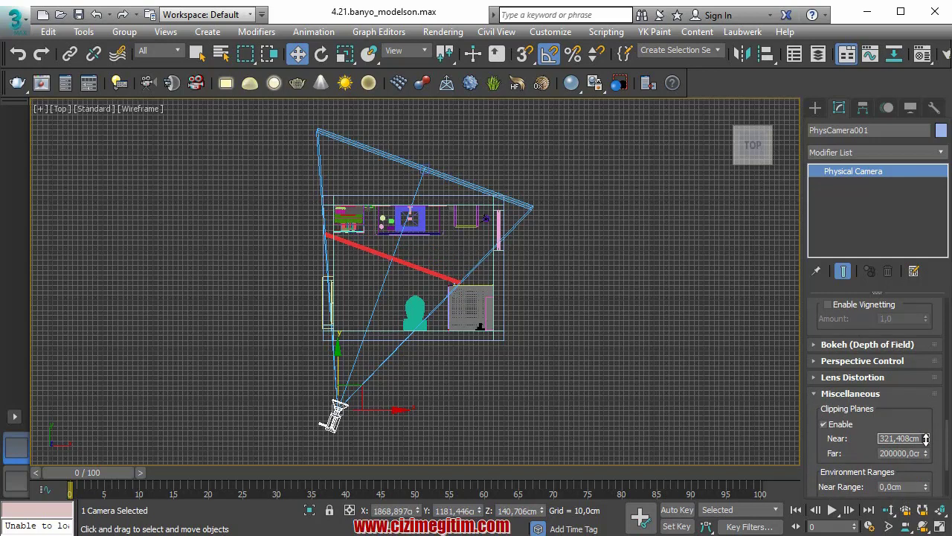
scroll(357, 323, "up", 1)
scroll(469, 340, "up", 2)
scroll(455, 354, "up", 1)
scroll(456, 353, "down", 3)
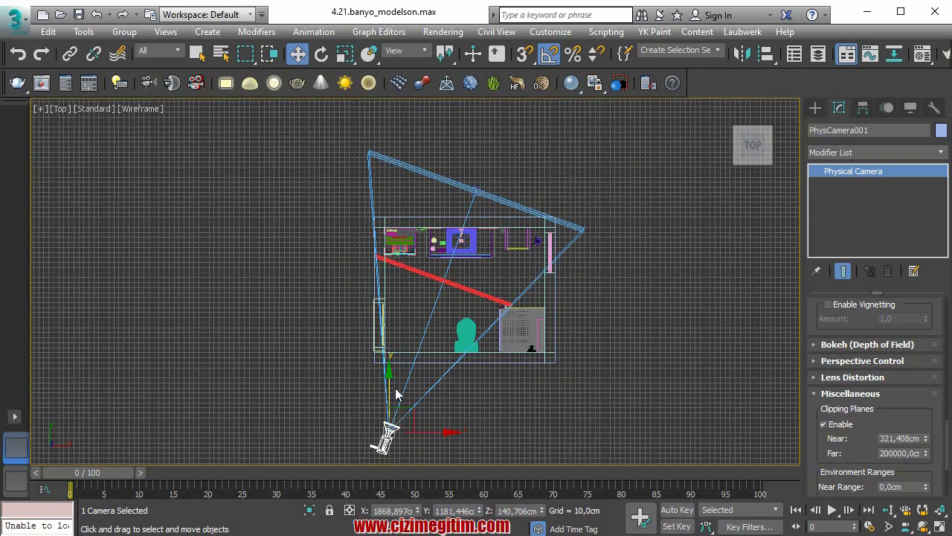
- Reselect PhysCamera001 and nudge it slightly, giving a 511,415 cm target distance
left_click(395, 382)
left_click(388, 416)
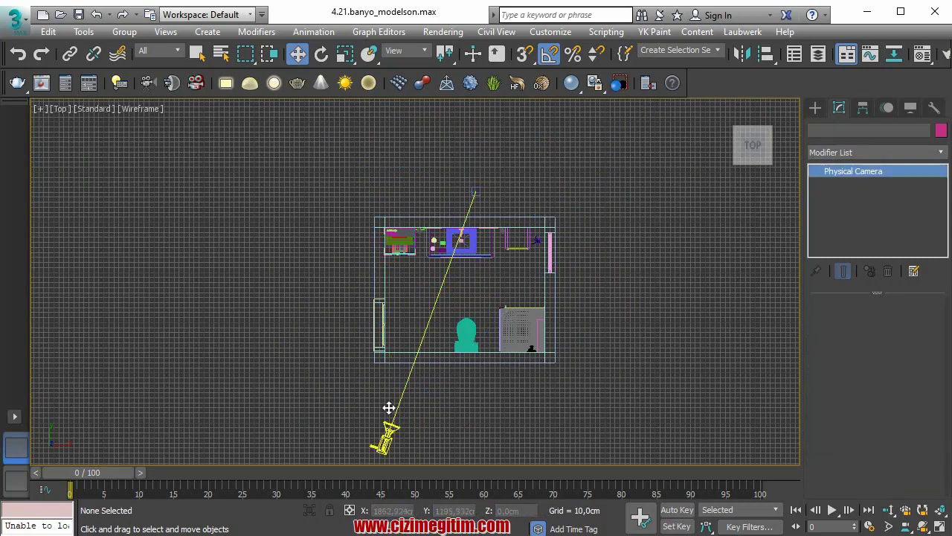
left_click_drag(389, 386, 394, 384)
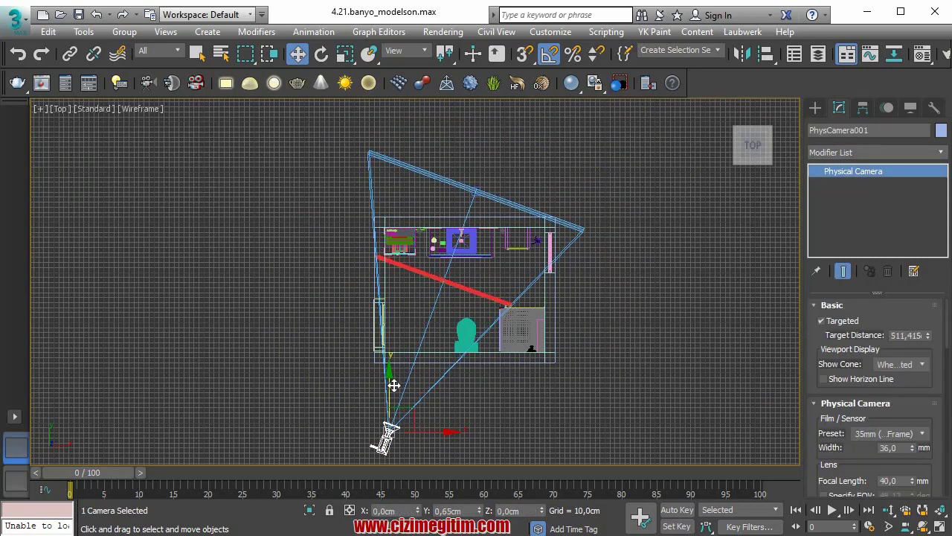
- Check the camera framing of sink wall, mirrors and window with the safe frame, then return to Top
left_click(23, 485)
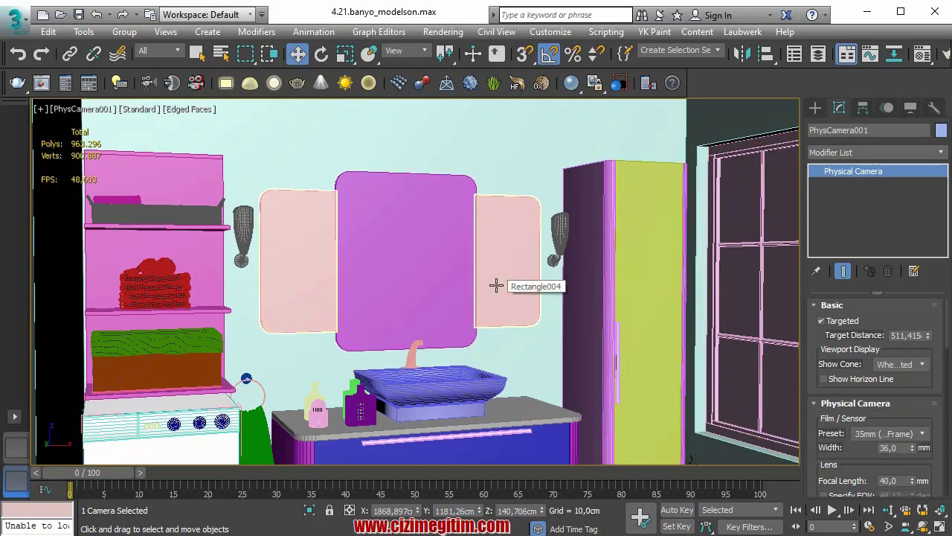
key("shift+f")
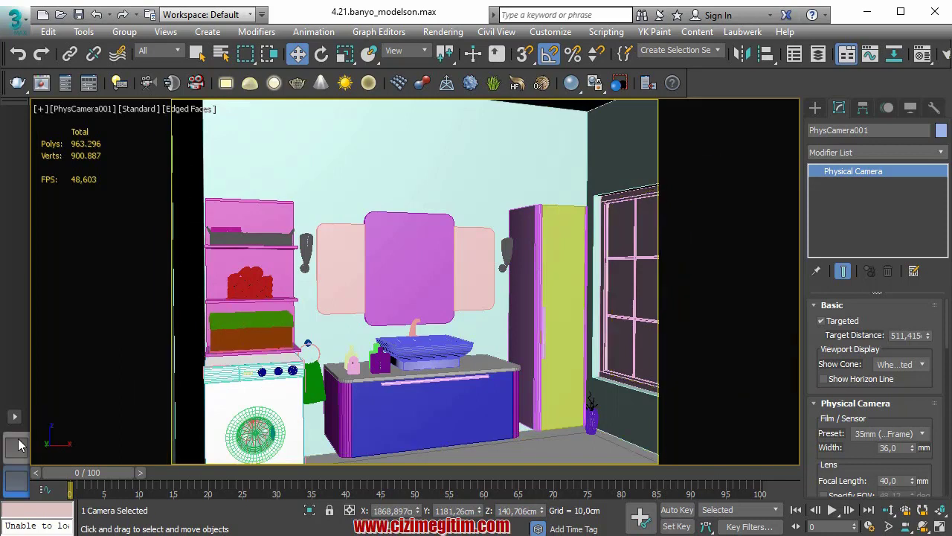
left_click(17, 444)
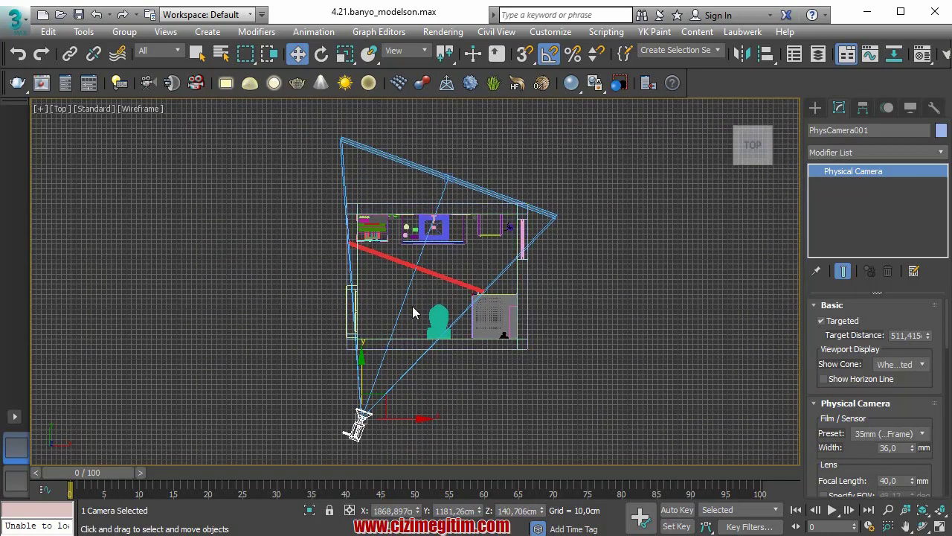
- In the Top view, shift the camera target slightly left and raise the camera about 15 cm
scroll(435, 263, "up", 2)
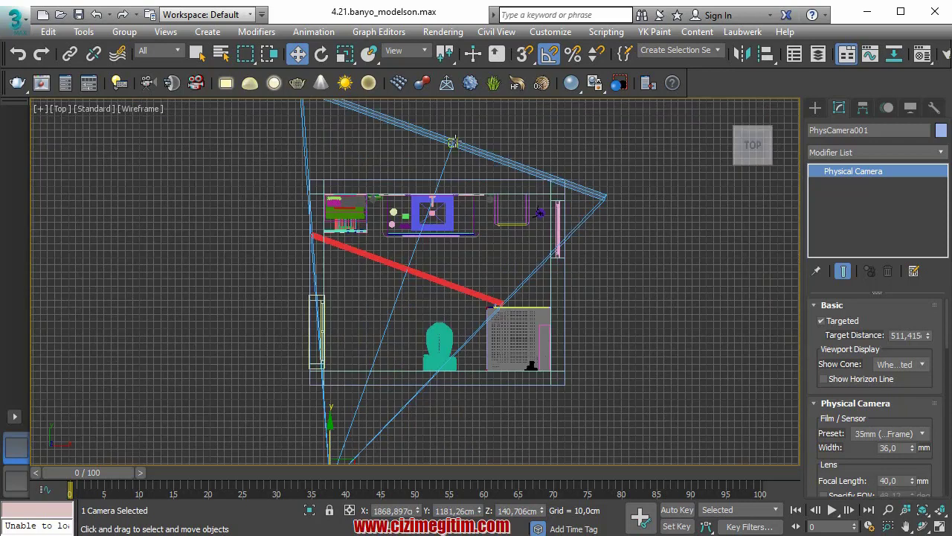
left_click(453, 142)
left_click_drag(486, 140, 468, 142)
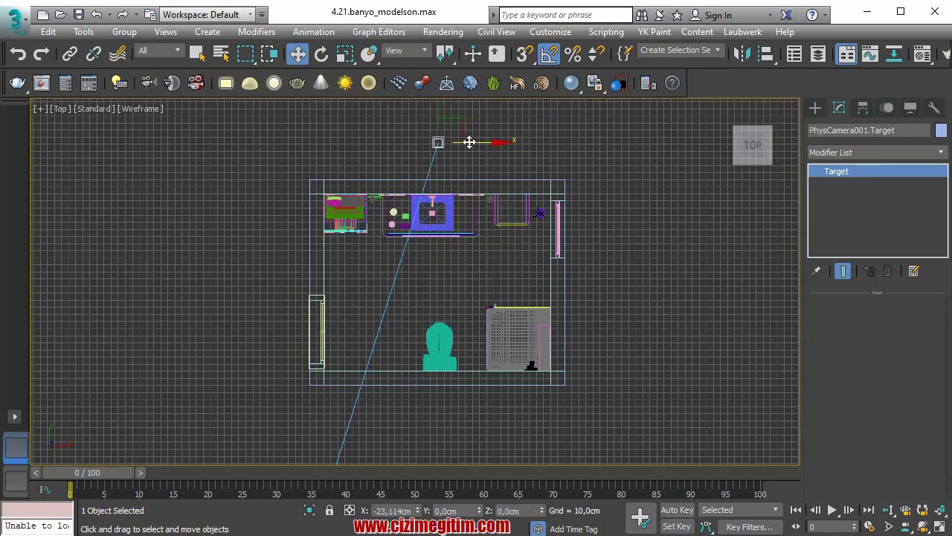
mouse_move(364, 350)
middle_mouse_down()
mouse_move(391, 272)
mouse_move(371, 335)
mouse_move(365, 305)
mouse_move(340, 325)
mouse_move(369, 288)
mouse_move(402, 289)
middle_mouse_up()
left_click(384, 289)
left_click_drag(323, 414, 323, 403)
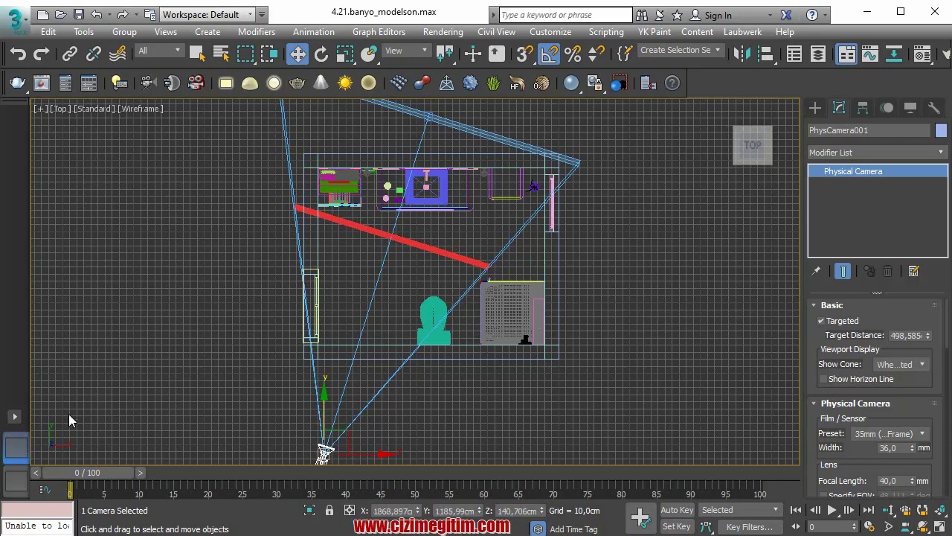
- Lower PhysCamera001 and nudge it left in plan until its view frames the sink wall
left_click(15, 476)
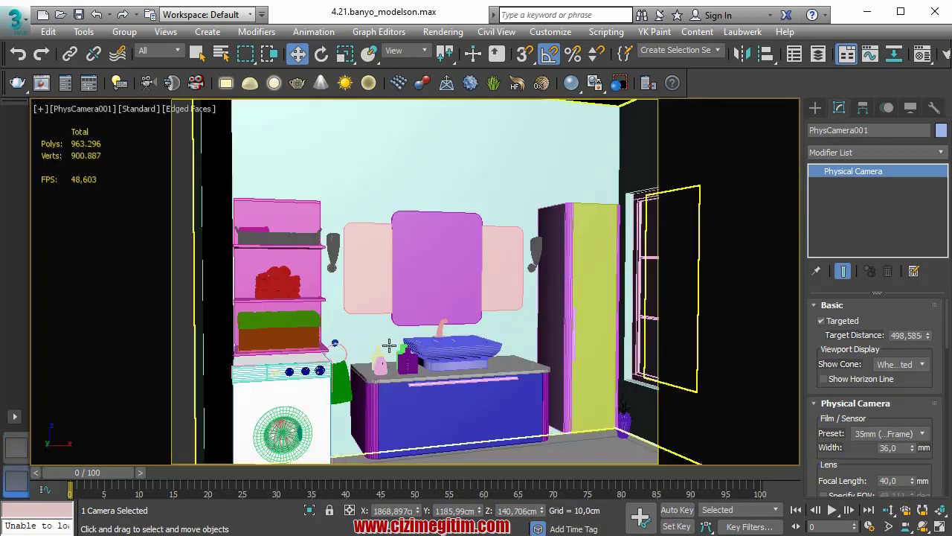
middle_click_drag(382, 298, 380, 259)
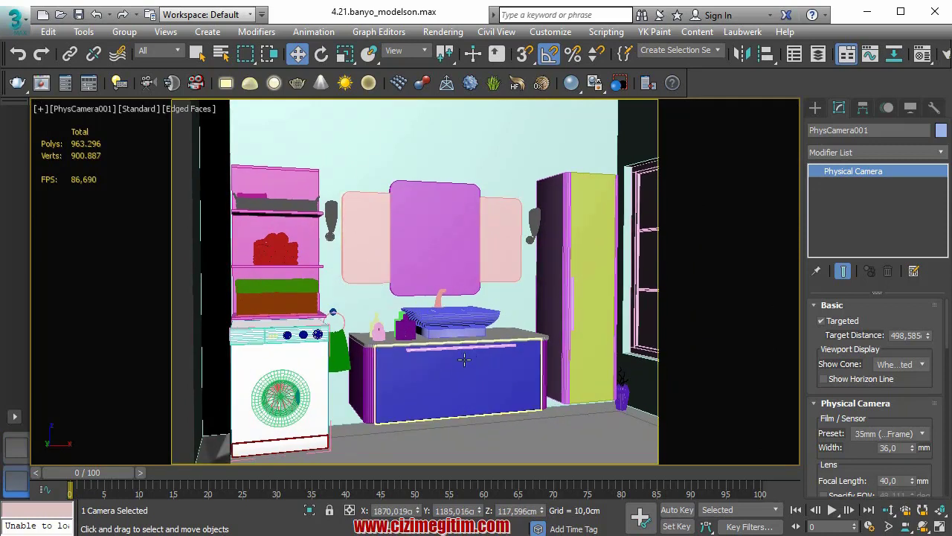
left_click(16, 448)
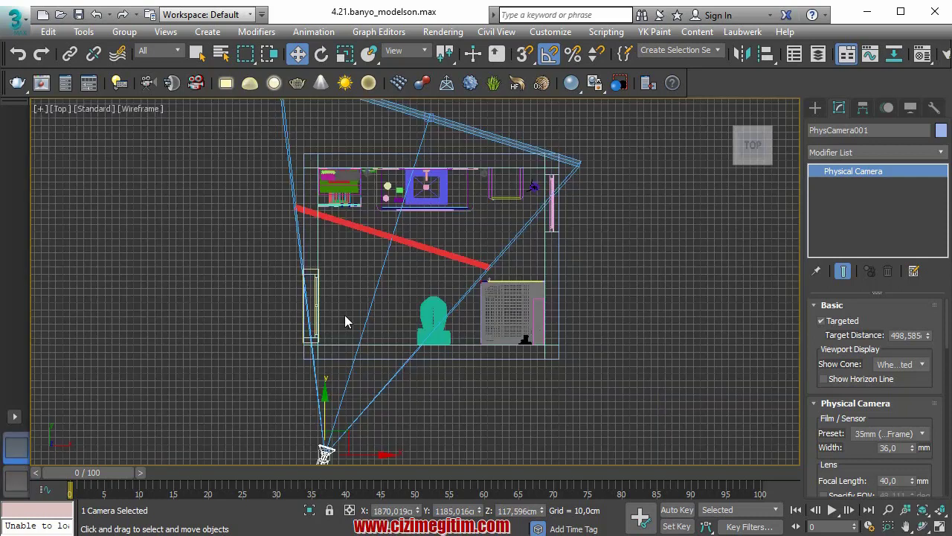
middle_click_drag(344, 401, 358, 336)
left_click_drag(387, 390, 377, 388)
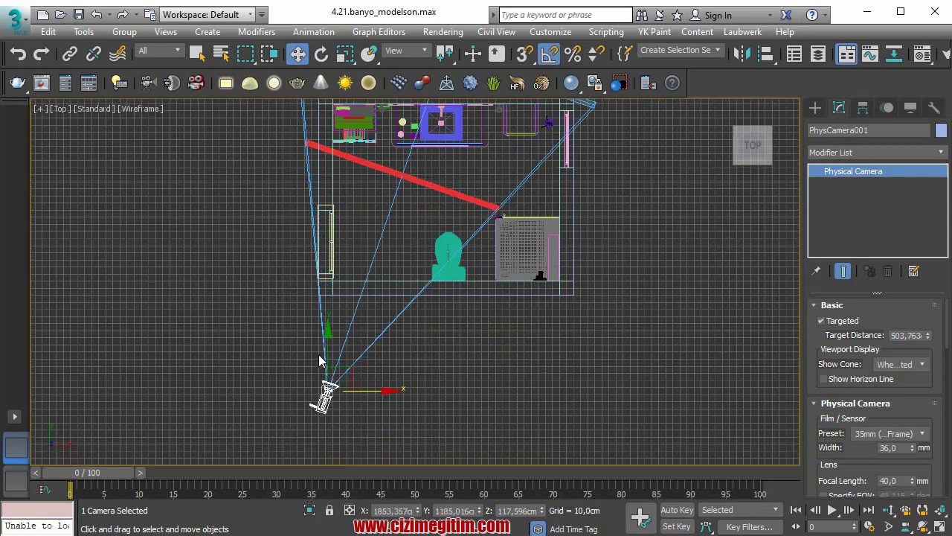
left_click_drag(329, 340, 327, 334)
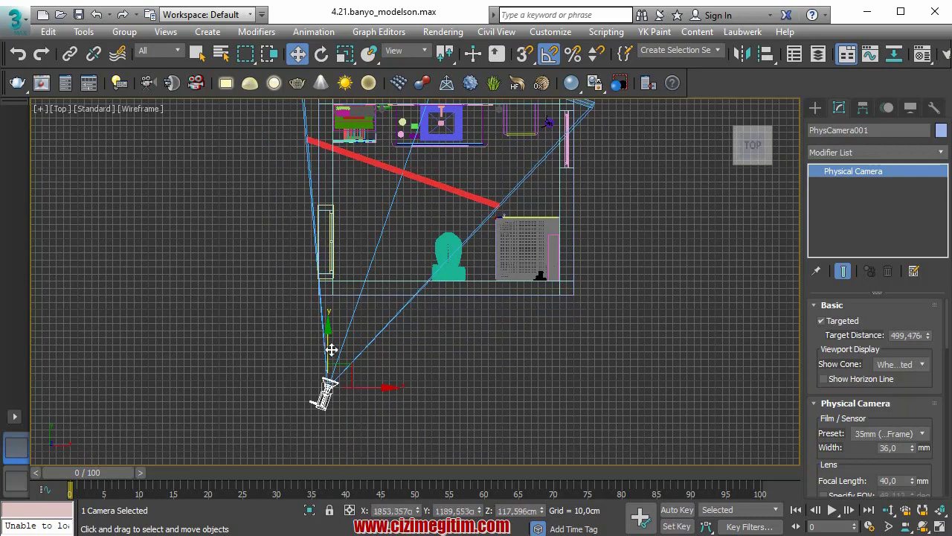
left_click_drag(361, 386, 354, 376)
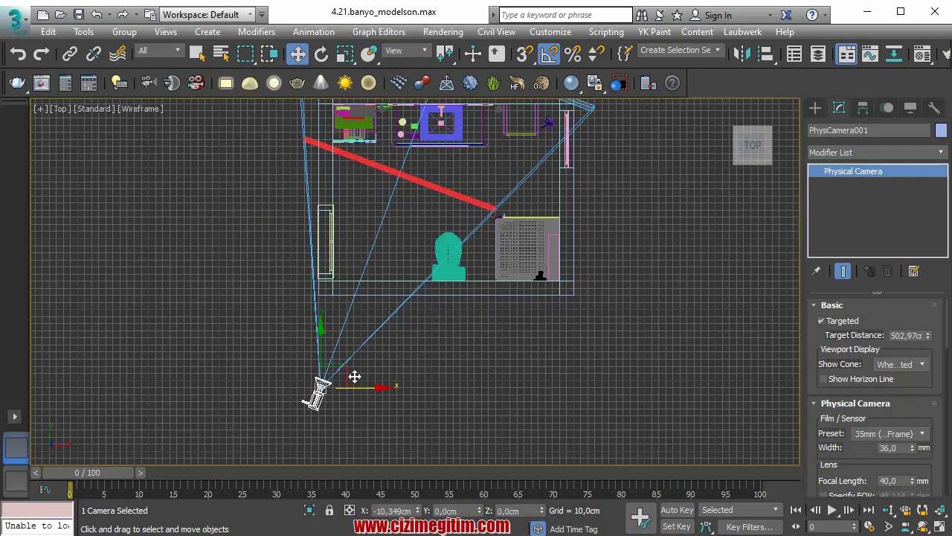
left_click(16, 480)
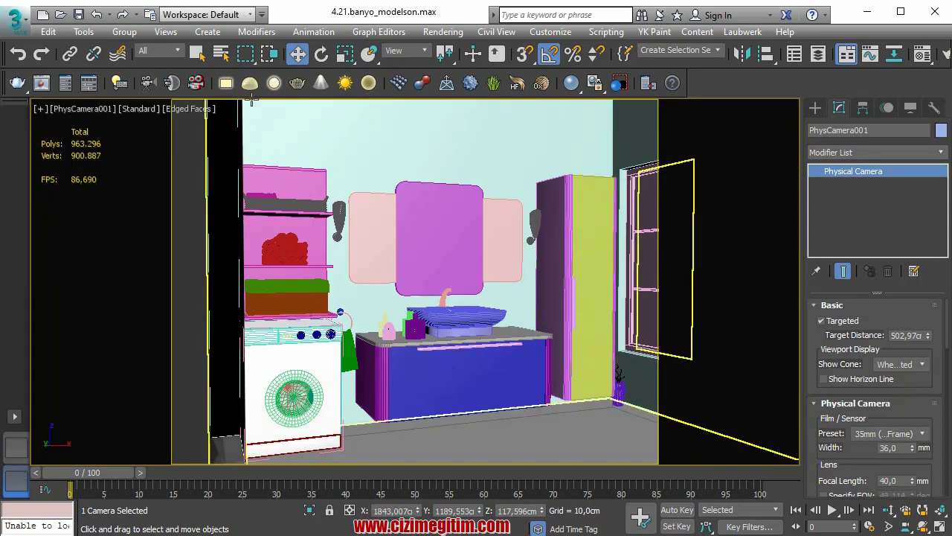
- Dolly PhysCamera001 toward the vanity to a target distance of about 483 cm
middle_click_drag(327, 232, 322, 210)
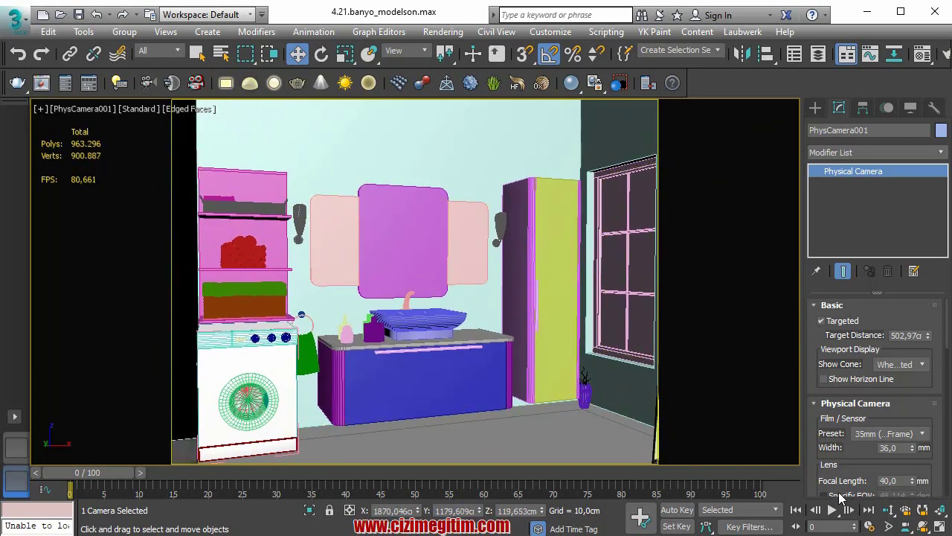
left_click(890, 510)
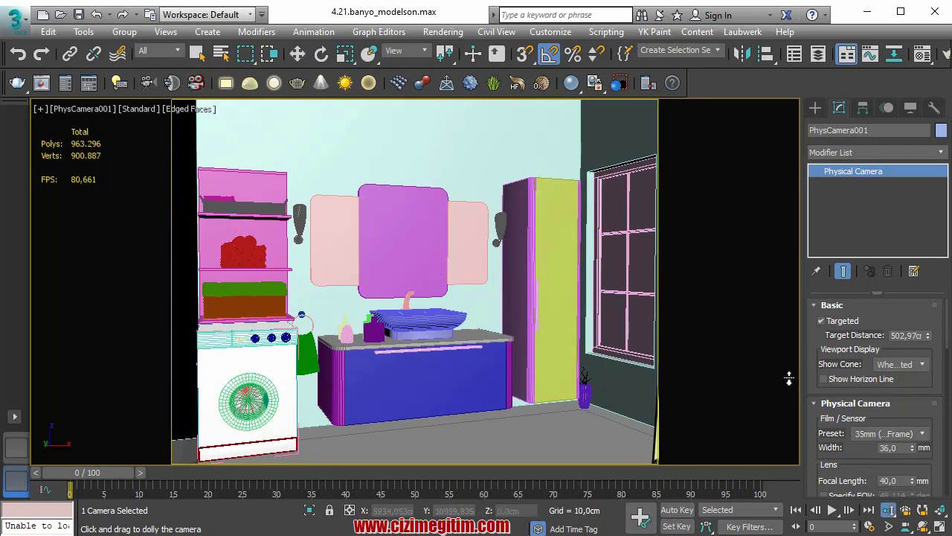
left_click_drag(411, 307, 412, 304)
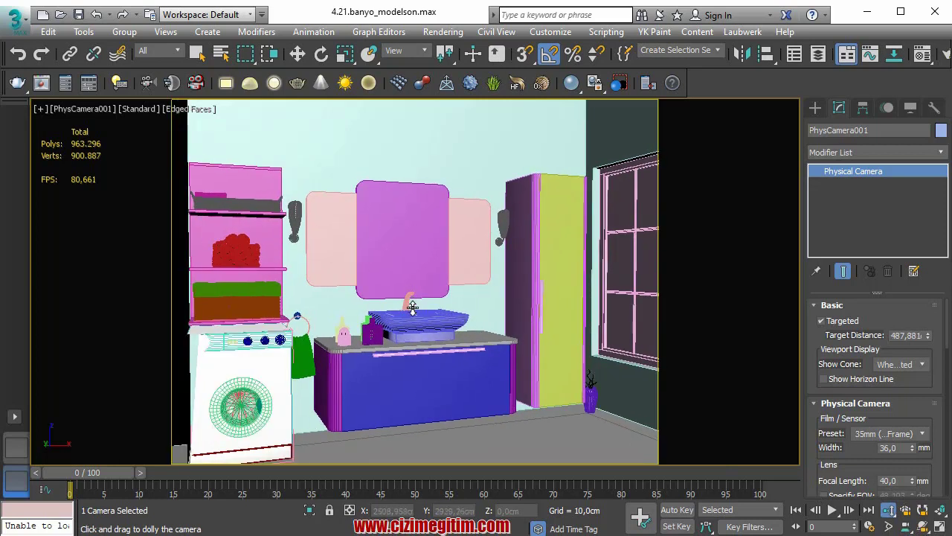
middle_click_drag(412, 304, 408, 296)
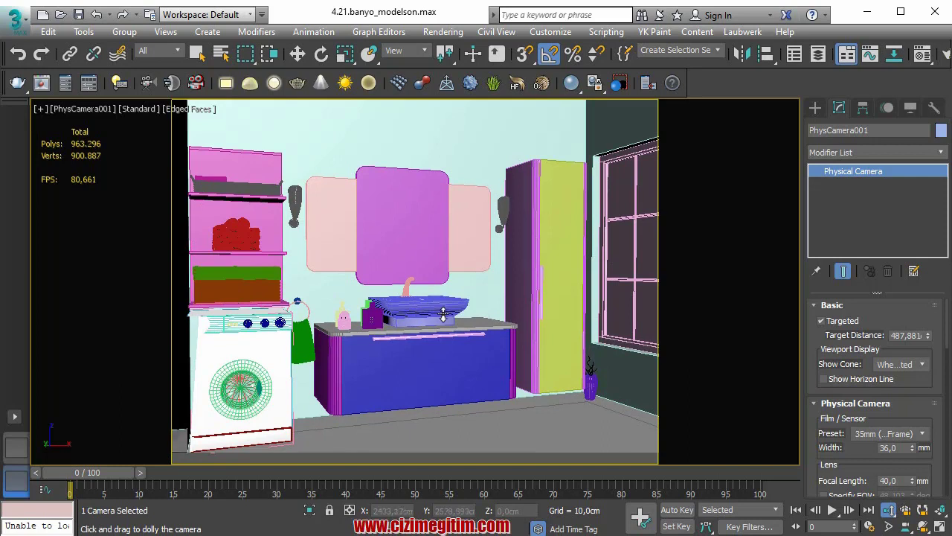
left_click_drag(430, 302, 428, 300)
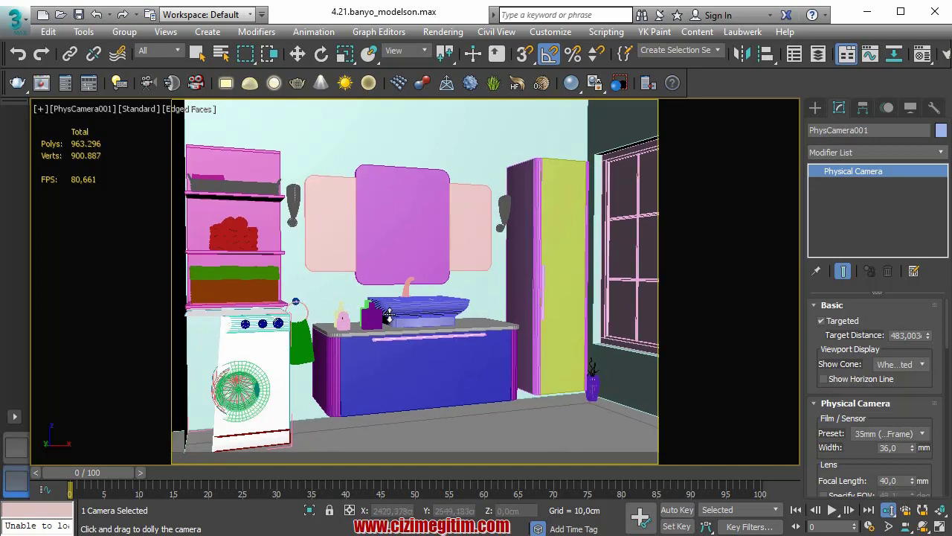
- Set the camera's near clipping plane to 311,766 cm so the washing machine shows
left_click_drag(822, 430, 836, 232)
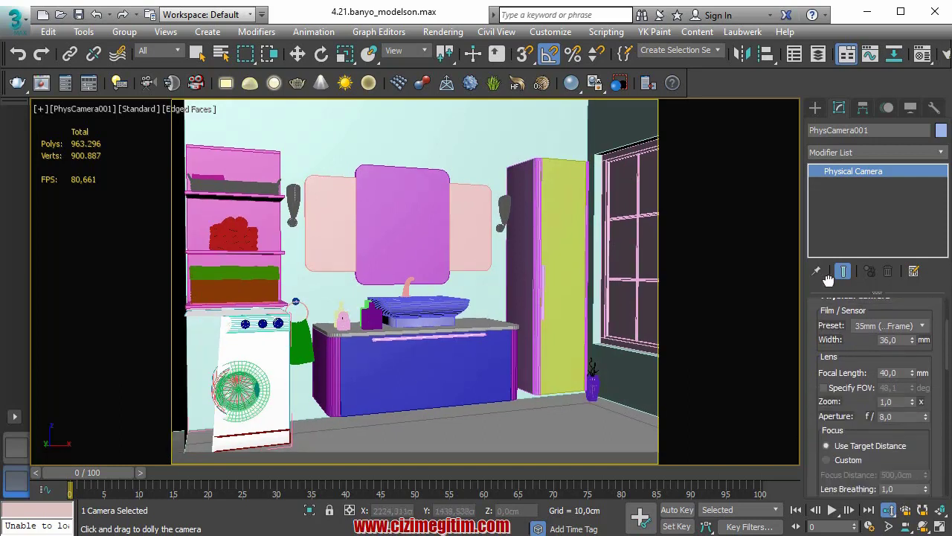
left_click_drag(824, 395, 828, 178)
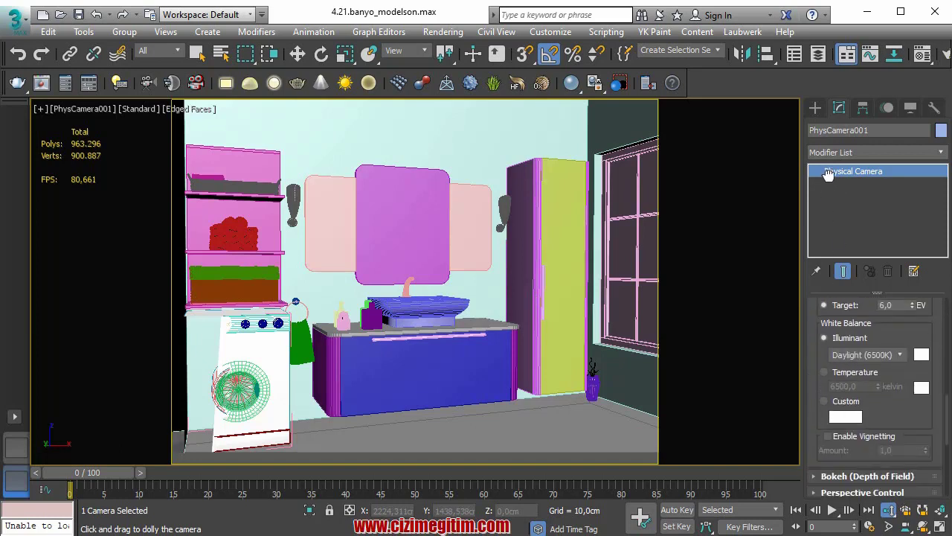
left_click_drag(818, 380, 819, 241)
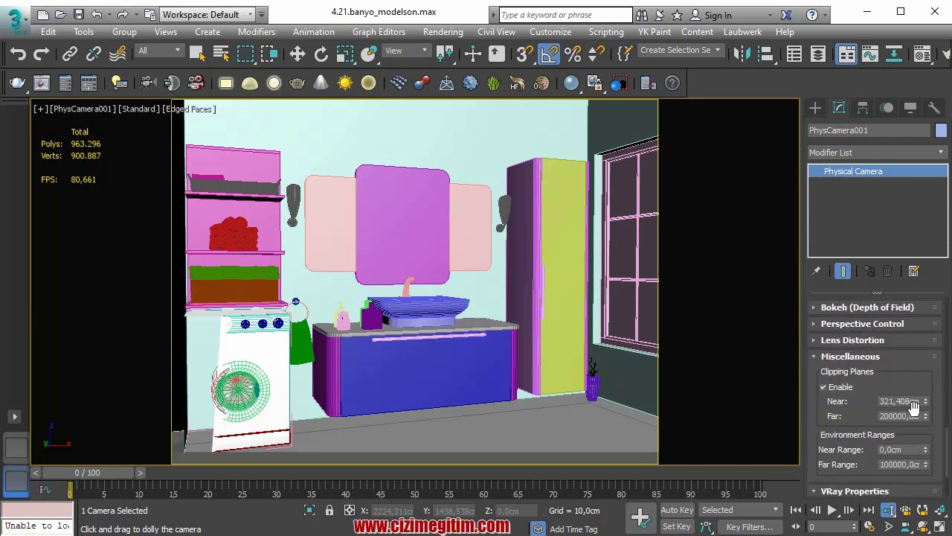
left_click_drag(926, 403, 928, 403)
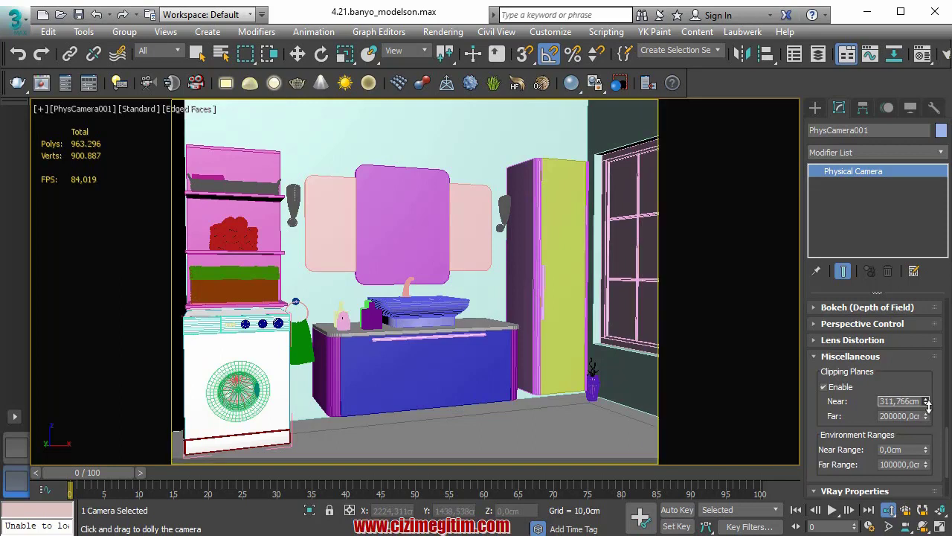
- Fine-tune the camera framing, then switch to a single full-size Top viewport layout
middle_click_drag(389, 321, 384, 311)
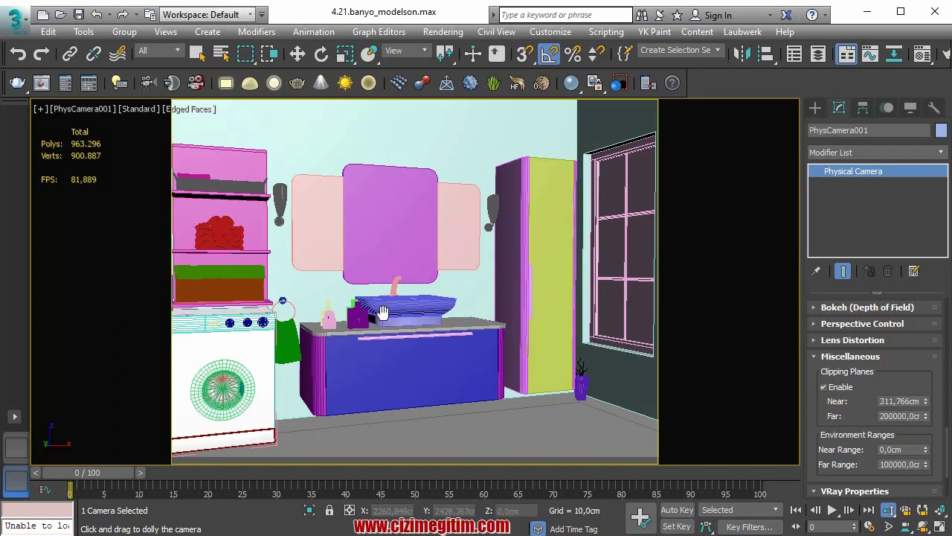
middle_click_drag(436, 310, 435, 308)
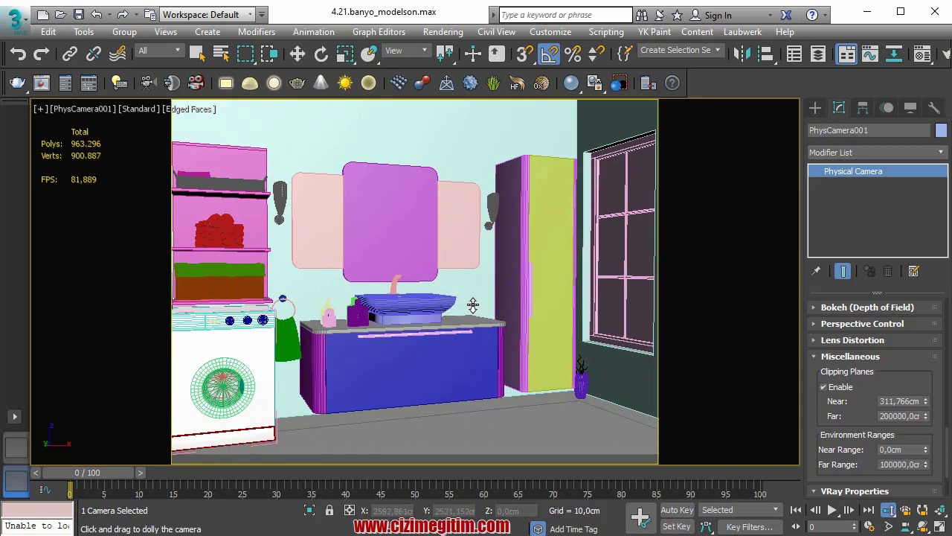
middle_click_drag(472, 303, 474, 305)
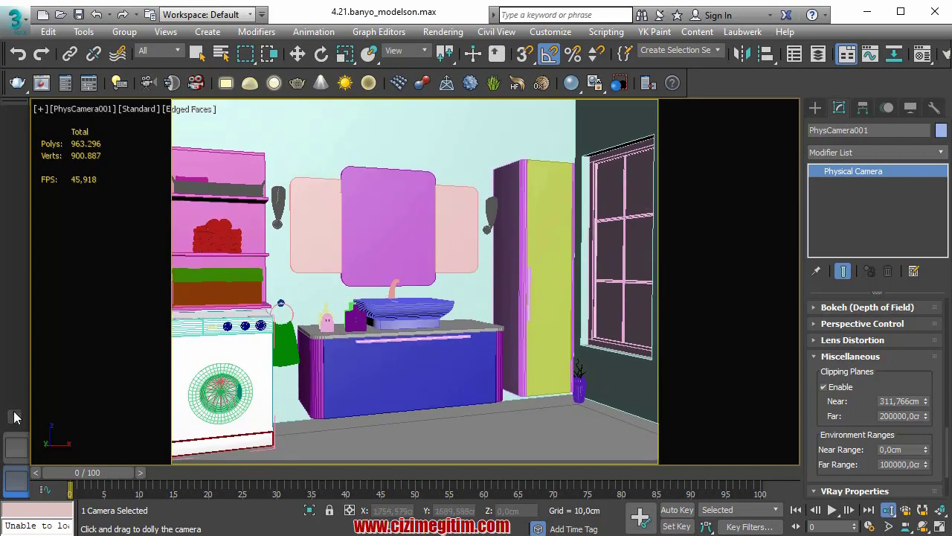
left_click(14, 415)
left_click(56, 430)
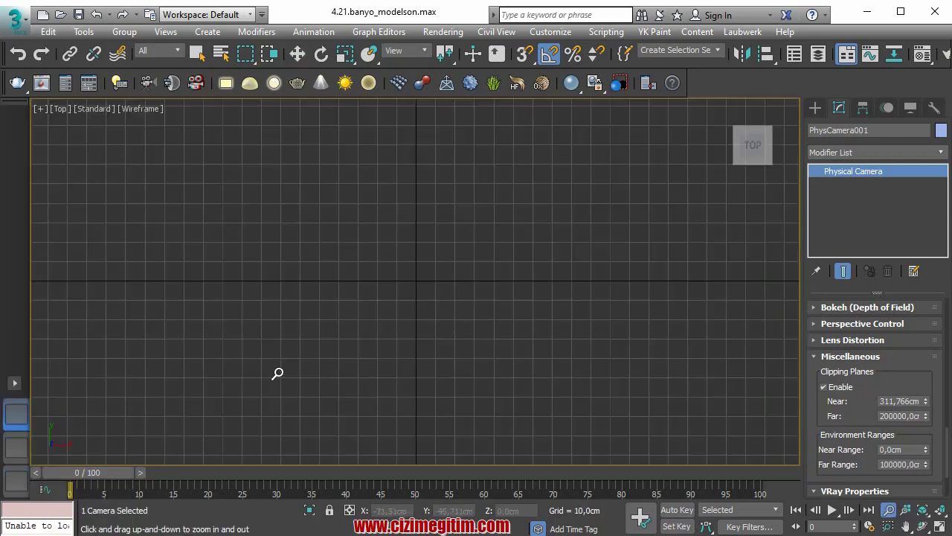
- Switch to Perspective, zoom to fit the bathroom, and orbit to an angled view
key("p")
key("z")
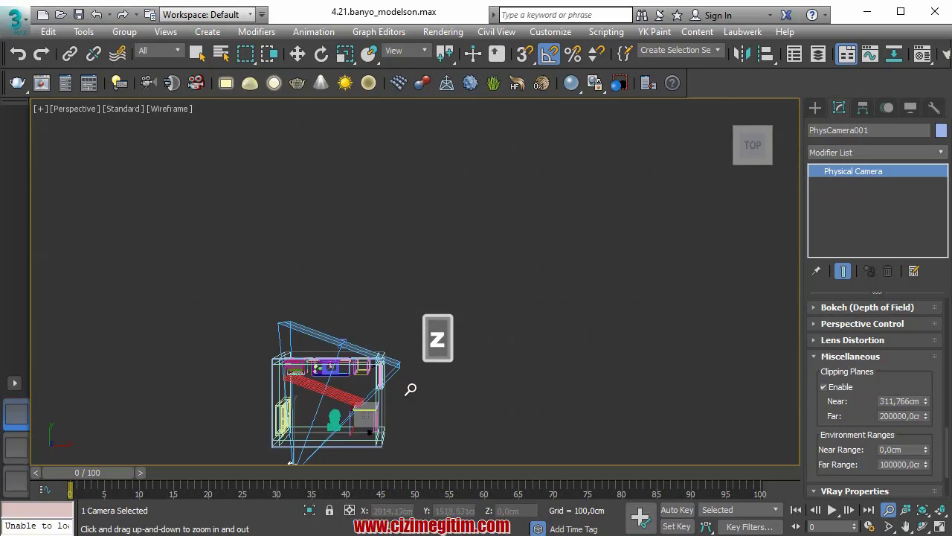
left_click(923, 526)
mouse_move(425, 365)
left_mouse_down()
mouse_move(404, 302)
mouse_move(439, 305)
mouse_move(362, 267)
left_mouse_up()
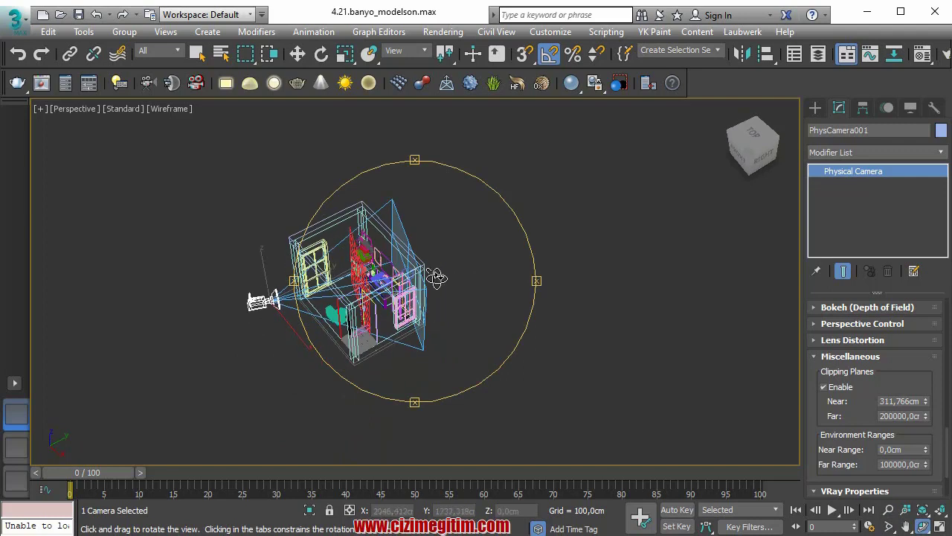
left_click_drag(431, 261, 436, 282)
key("Escape")
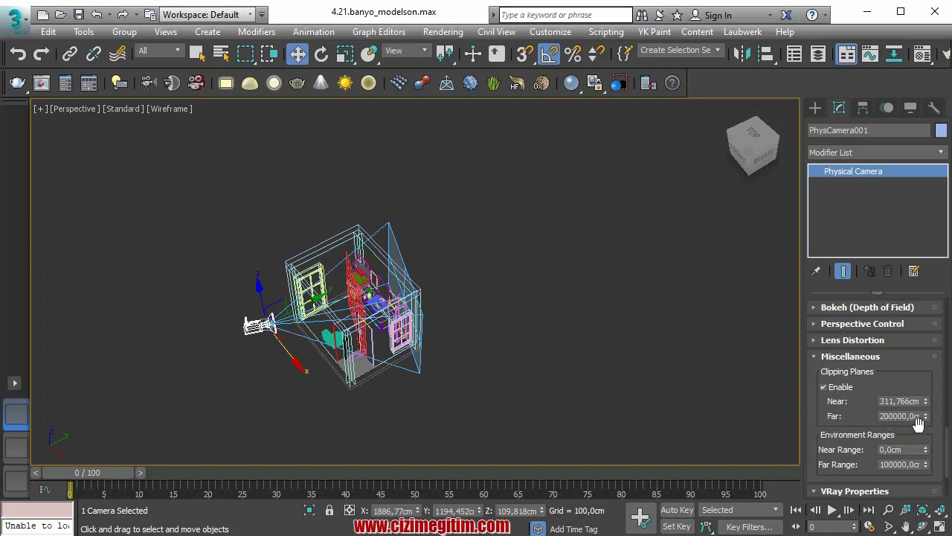
- Increase the camera's far clipping distance, deselect it, and recentre the bathroom in view
left_click_drag(925, 417, 927, 372)
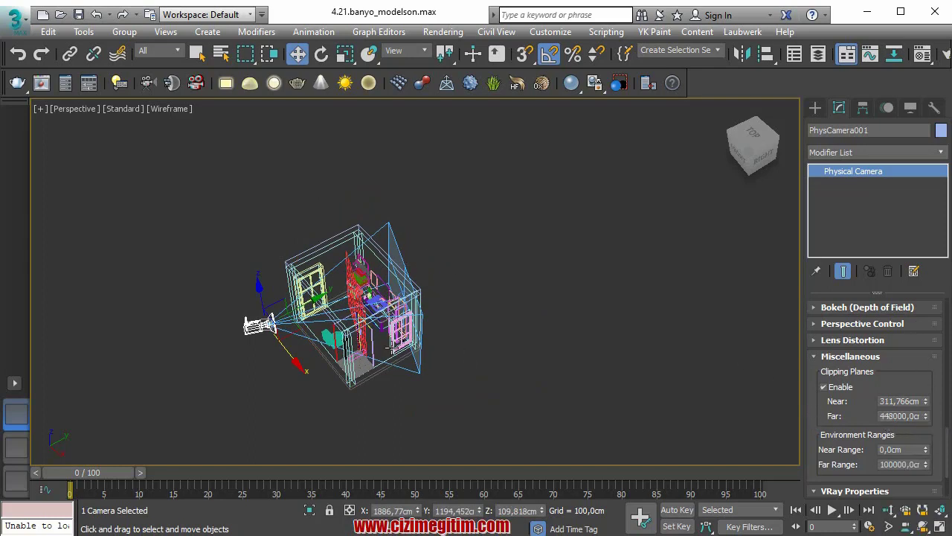
left_click(315, 405)
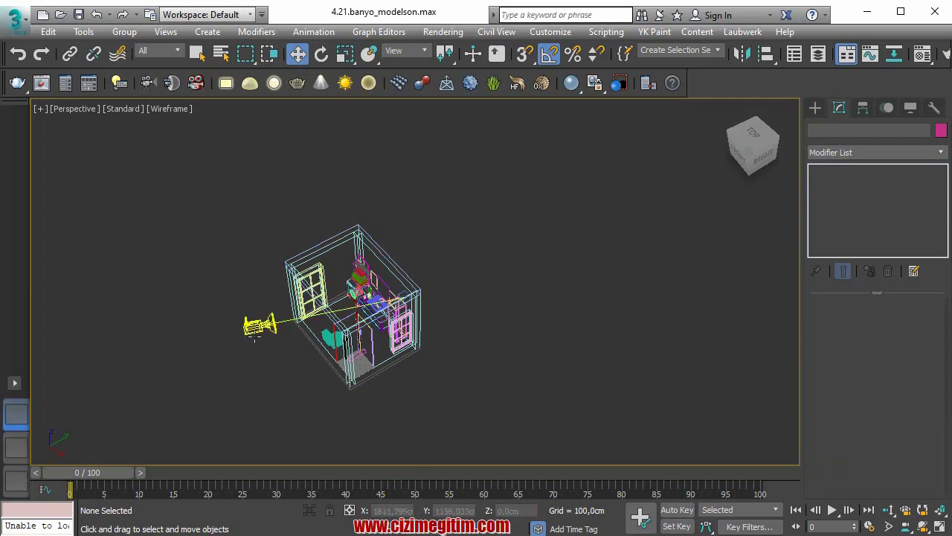
middle_click_drag(254, 384, 261, 377)
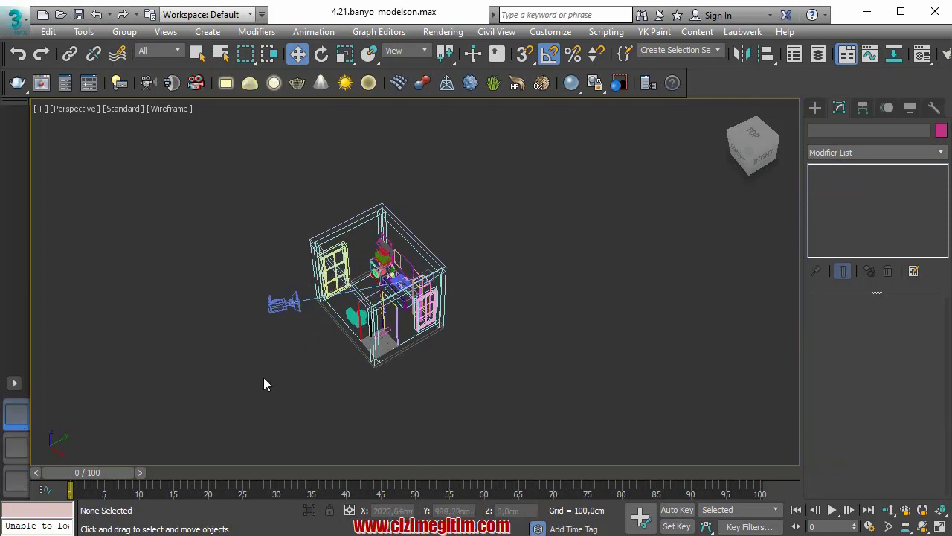